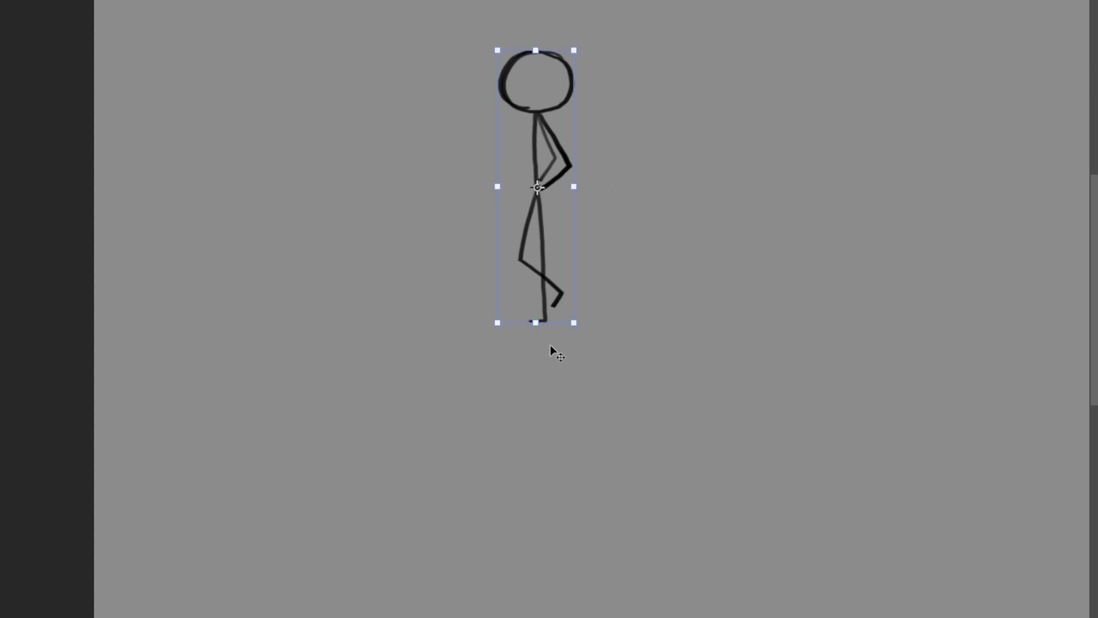
Enlarge the stick figure to about twice its size, place it toward the canvas's left side, and fade it as a guide.
{"action": "left_click_drag", "start_coordinate": [573, 322], "coordinate": [647, 582]}
{"action": "left_click_drag", "start_coordinate": [583, 158], "coordinate": [363, 147]}
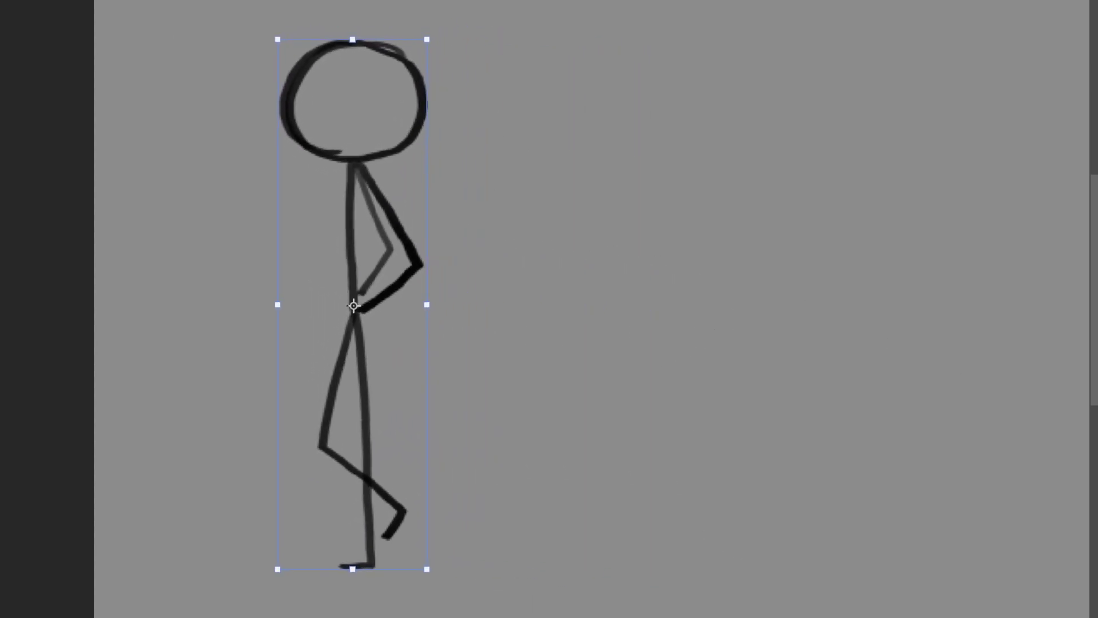
{"action": "key", "text": "Return"}
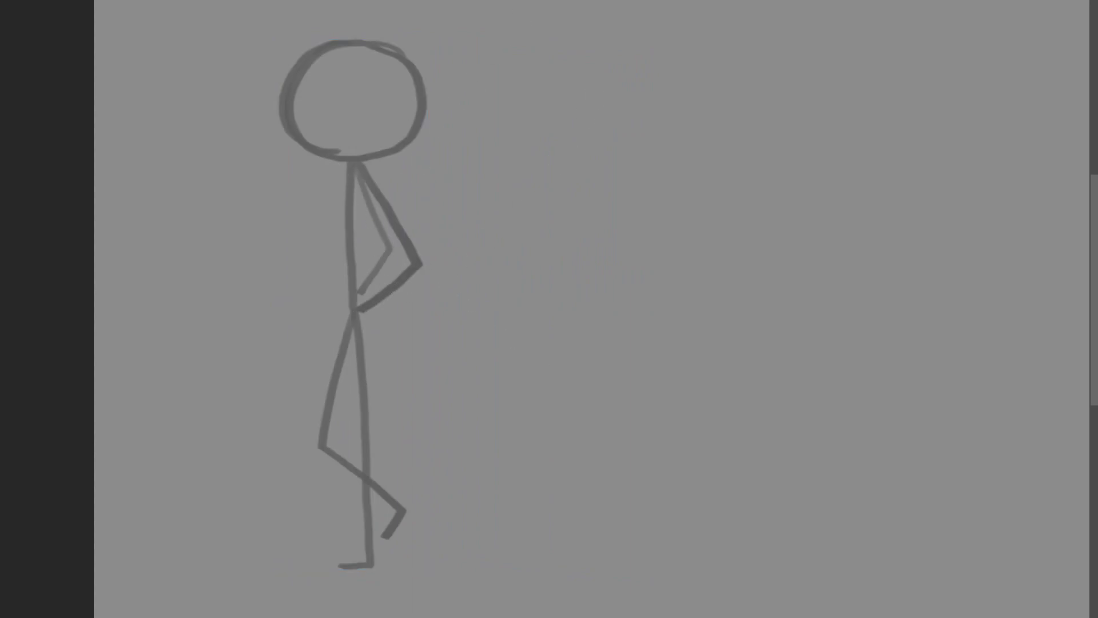
Draw a smaller circular head inside the stick figure's head, with a short narrow neck beneath it.
{"action": "scroll", "coordinate": [428, 219], "scroll_direction": "up", "scroll_amount": 1}
{"action": "left_click_drag", "start_coordinate": [444, 160], "coordinate": [647, 227]}
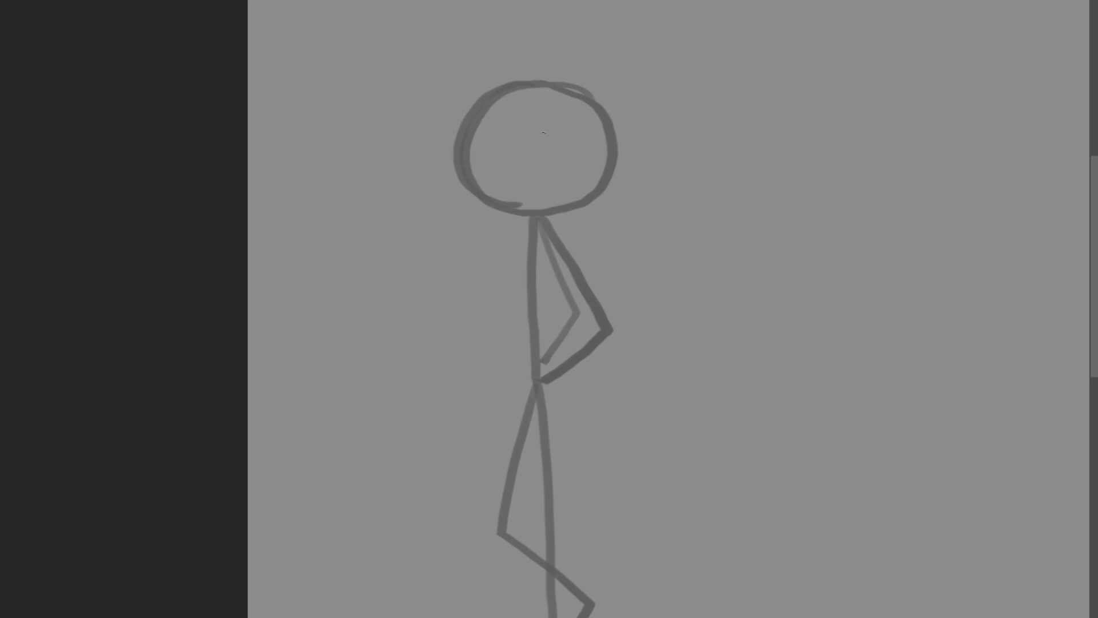
{"action": "mouse_move", "coordinate": [549, 158]}
{"action": "left_mouse_down"}
{"action": "mouse_move", "coordinate": [544, 181]}
{"action": "mouse_move", "coordinate": [494, 171]}
{"action": "mouse_move", "coordinate": [499, 113]}
{"action": "mouse_move", "coordinate": [556, 117]}
{"action": "mouse_move", "coordinate": [553, 173]}
{"action": "mouse_move", "coordinate": [505, 179]}
{"action": "mouse_move", "coordinate": [499, 116]}
{"action": "mouse_move", "coordinate": [545, 184]}
{"action": "mouse_move", "coordinate": [548, 103]}
{"action": "left_mouse_up"}
{"action": "mouse_move", "coordinate": [528, 186]}
{"action": "left_mouse_down"}
{"action": "mouse_move", "coordinate": [528, 201]}
{"action": "mouse_move", "coordinate": [539, 196]}
{"action": "left_mouse_up"}
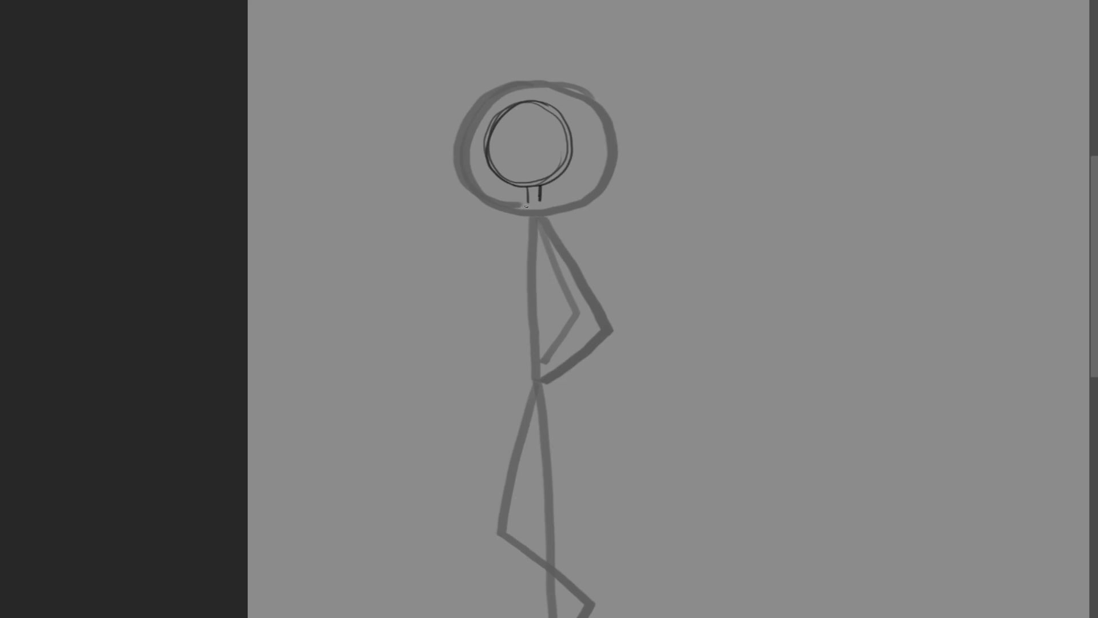
Draw the side-view ribcage below the neck and mark the shoulder joint with a crossed oval.
{"action": "mouse_move", "coordinate": [528, 204]}
{"action": "left_mouse_down"}
{"action": "mouse_move", "coordinate": [496, 250]}
{"action": "mouse_move", "coordinate": [511, 299]}
{"action": "mouse_move", "coordinate": [559, 233]}
{"action": "mouse_move", "coordinate": [552, 289]}
{"action": "left_mouse_up"}
{"action": "left_click_drag", "start_coordinate": [508, 294], "coordinate": [551, 291]}
{"action": "mouse_move", "coordinate": [527, 204]}
{"action": "left_mouse_down"}
{"action": "mouse_move", "coordinate": [496, 238]}
{"action": "mouse_move", "coordinate": [509, 296]}
{"action": "mouse_move", "coordinate": [519, 218]}
{"action": "mouse_move", "coordinate": [499, 246]}
{"action": "left_mouse_up"}
{"action": "key", "text": "e"}
{"action": "key", "text": "b"}
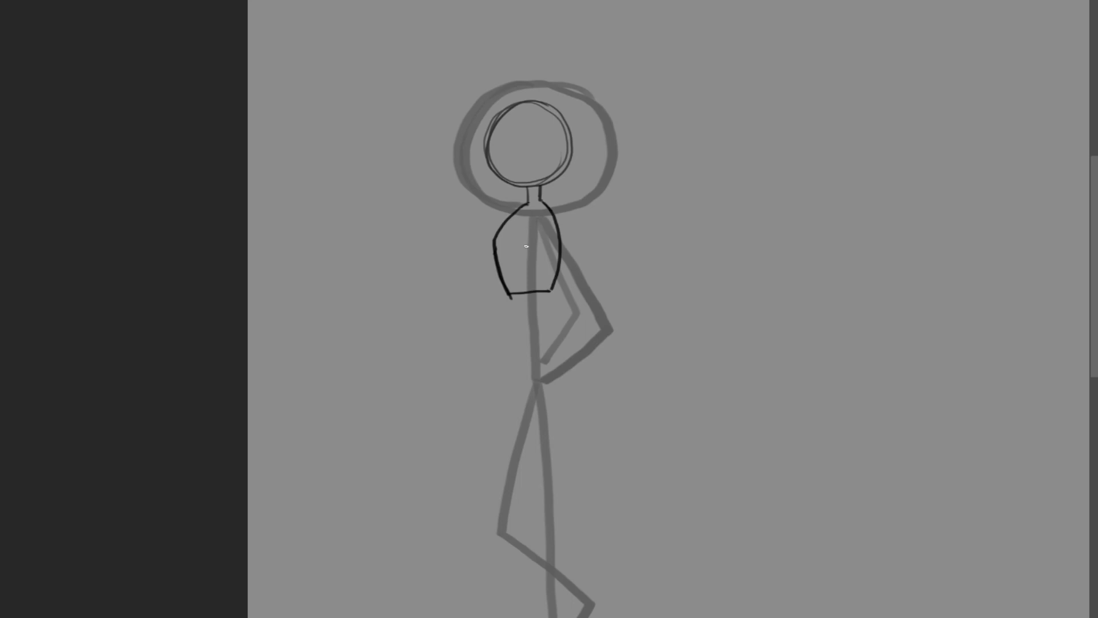
{"action": "mouse_move", "coordinate": [526, 246]}
{"action": "left_mouse_down"}
{"action": "mouse_move", "coordinate": [544, 211]}
{"action": "mouse_move", "coordinate": [531, 248]}
{"action": "mouse_move", "coordinate": [529, 207]}
{"action": "mouse_move", "coordinate": [519, 235]}
{"action": "mouse_move", "coordinate": [542, 239]}
{"action": "mouse_move", "coordinate": [526, 242]}
{"action": "mouse_move", "coordinate": [528, 187]}
{"action": "left_mouse_up"}
Sketch a front-view example of the neck, collarbones and shoulders in the empty space beside the figure.
{"action": "left_click_drag", "start_coordinate": [731, 143], "coordinate": [727, 184]}
{"action": "mouse_move", "coordinate": [795, 139]}
{"action": "left_mouse_down"}
{"action": "mouse_move", "coordinate": [796, 183]}
{"action": "mouse_move", "coordinate": [914, 215]}
{"action": "mouse_move", "coordinate": [925, 236]}
{"action": "left_mouse_up"}
{"action": "left_click_drag", "start_coordinate": [836, 202], "coordinate": [770, 236]}
{"action": "left_click_drag", "start_coordinate": [701, 203], "coordinate": [733, 230]}
{"action": "mouse_move", "coordinate": [731, 178]}
{"action": "left_mouse_down"}
{"action": "mouse_move", "coordinate": [704, 190]}
{"action": "mouse_move", "coordinate": [652, 195]}
{"action": "mouse_move", "coordinate": [643, 239]}
{"action": "left_mouse_up"}
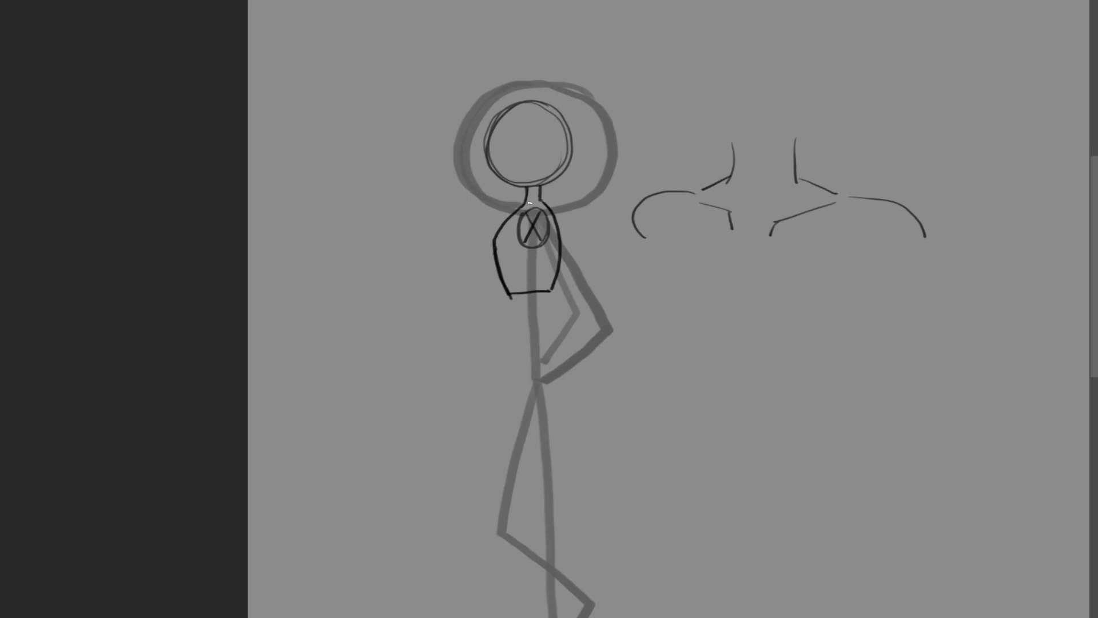
Undo the last collarbone stroke and delete the neck-and-shoulders example beside the figure.
{"action": "left_click_drag", "start_coordinate": [530, 202], "coordinate": [510, 218]}
{"action": "key", "text": "ctrl+z"}
{"action": "key", "text": "l"}
{"action": "mouse_move", "coordinate": [761, 109]}
{"action": "left_mouse_down"}
{"action": "mouse_move", "coordinate": [618, 267]}
{"action": "mouse_move", "coordinate": [771, 86]}
{"action": "left_mouse_up"}
{"action": "key", "text": "Delete"}
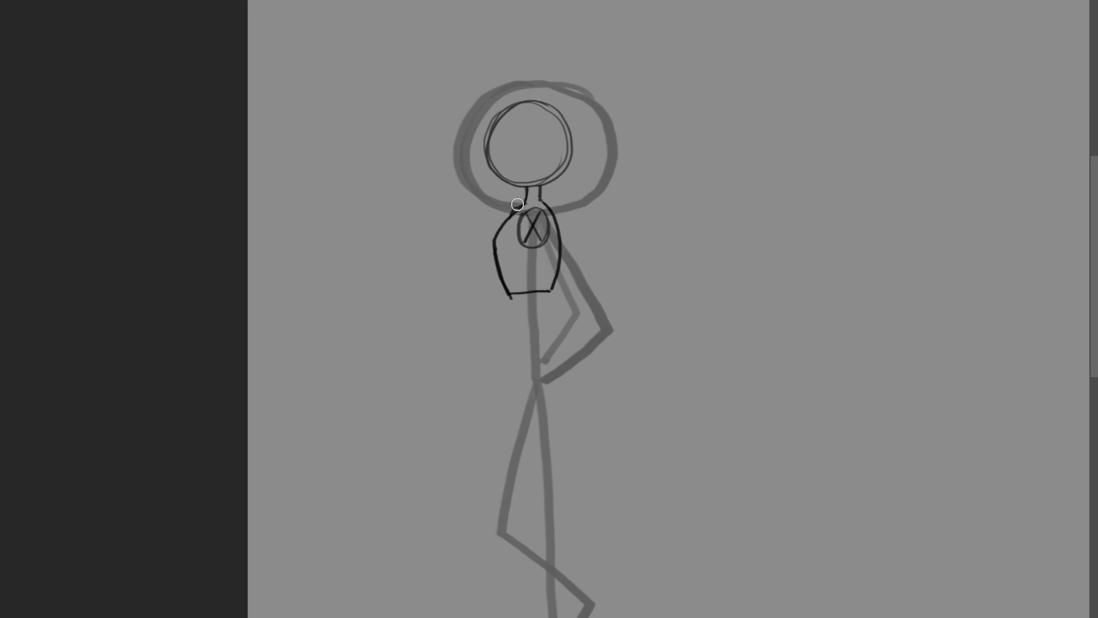
Clean up the front shoulder slope and draw the waist block beneath the ribcage.
{"action": "left_click_drag", "start_coordinate": [517, 206], "coordinate": [509, 212]}
{"action": "key", "text": "space"}
{"action": "mouse_move", "coordinate": [500, 330]}
{"action": "left_mouse_down"}
{"action": "mouse_move", "coordinate": [508, 306]}
{"action": "mouse_move", "coordinate": [517, 326]}
{"action": "left_mouse_up"}
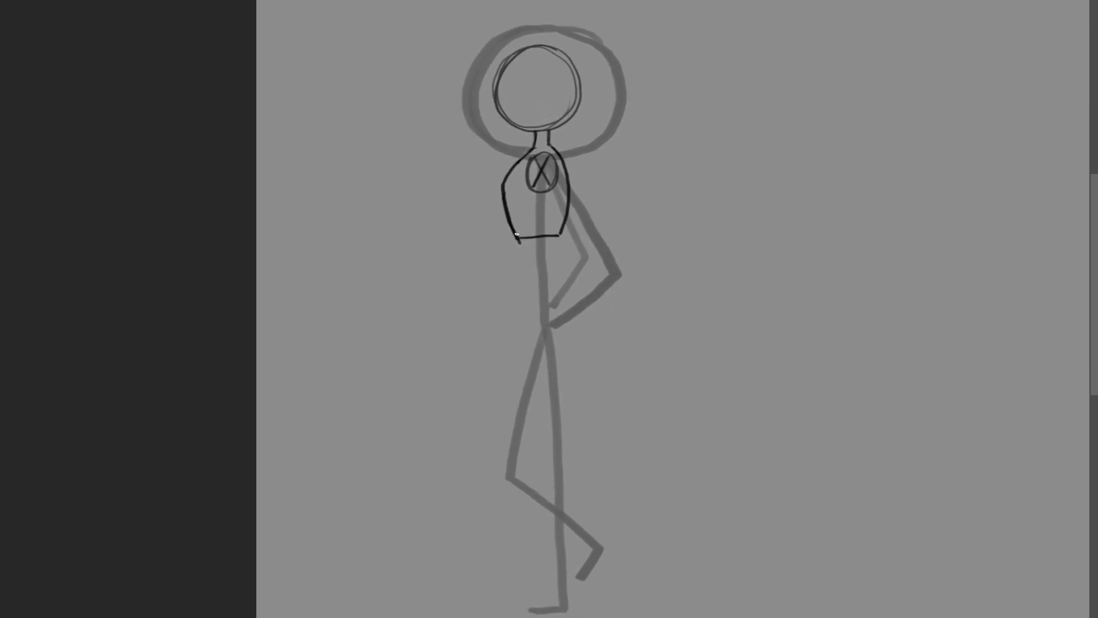
{"action": "left_click_drag", "start_coordinate": [517, 238], "coordinate": [518, 272]}
{"action": "mouse_move", "coordinate": [560, 235]}
{"action": "left_mouse_down"}
{"action": "mouse_move", "coordinate": [562, 272]}
{"action": "mouse_move", "coordinate": [536, 271]}
{"action": "mouse_move", "coordinate": [563, 270]}
{"action": "mouse_move", "coordinate": [509, 296]}
{"action": "left_mouse_up"}
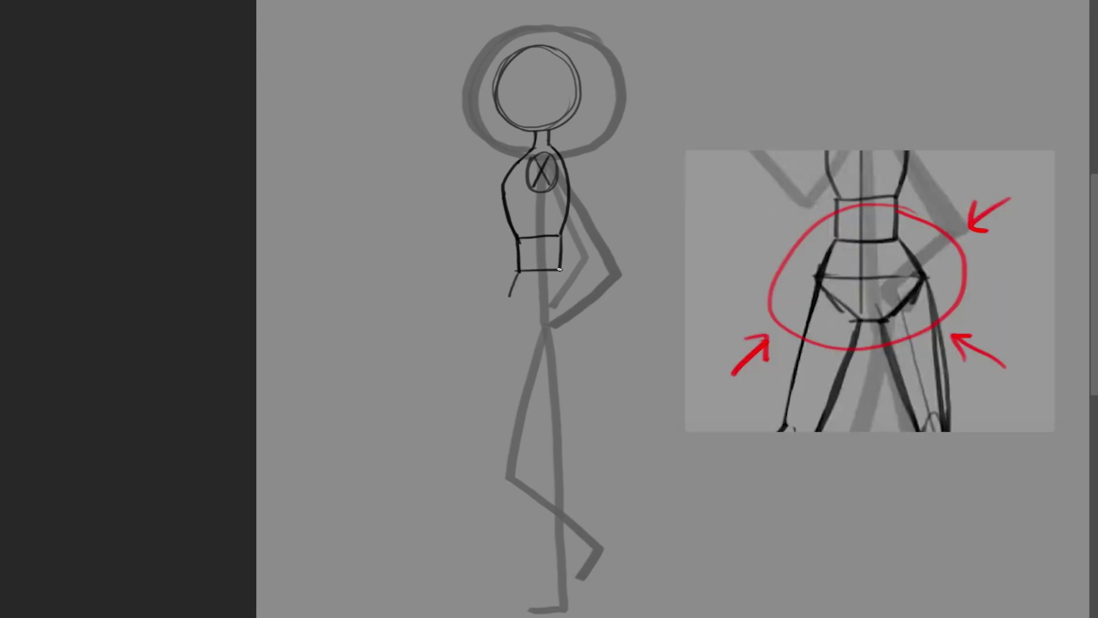
Draw the pelvis below the waist with a horizontal hip line and a rounded buttock.
{"action": "left_click_drag", "start_coordinate": [560, 269], "coordinate": [575, 296]}
{"action": "left_click_drag", "start_coordinate": [509, 295], "coordinate": [575, 297]}
{"action": "left_click_drag", "start_coordinate": [508, 297], "coordinate": [521, 323]}
{"action": "mouse_move", "coordinate": [575, 297]}
{"action": "left_mouse_down"}
{"action": "mouse_move", "coordinate": [561, 324]}
{"action": "mouse_move", "coordinate": [562, 279]}
{"action": "mouse_move", "coordinate": [574, 300]}
{"action": "mouse_move", "coordinate": [564, 312]}
{"action": "left_mouse_up"}
{"action": "key", "text": "b"}
{"action": "mouse_move", "coordinate": [561, 270]}
{"action": "left_mouse_down"}
{"action": "mouse_move", "coordinate": [580, 291]}
{"action": "mouse_move", "coordinate": [561, 323]}
{"action": "left_mouse_up"}
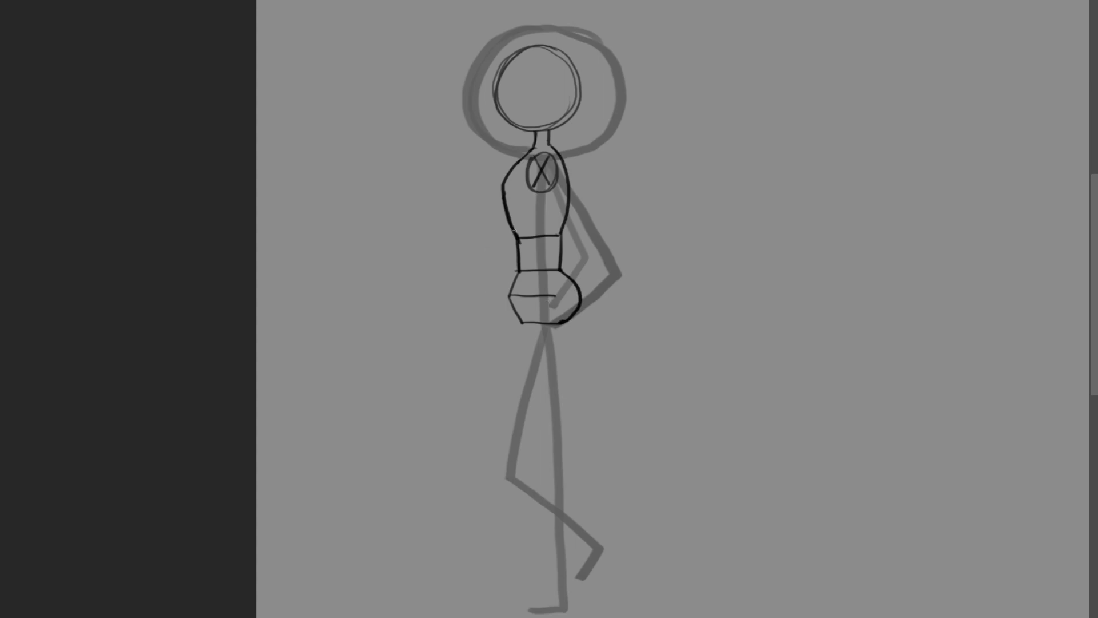
Smooth the front contour from waist to pelvis and erase the horizontal hip line.
{"action": "left_click_drag", "start_coordinate": [513, 229], "coordinate": [516, 324]}
{"action": "left_click_drag", "start_coordinate": [511, 267], "coordinate": [519, 333]}
{"action": "left_click_drag", "start_coordinate": [519, 290], "coordinate": [556, 295]}
Draw the standing leg along the guide, with a rounded thigh, knee joint, calf, ankle joint and triangular foot.
{"action": "scroll", "coordinate": [529, 242], "scroll_direction": "down", "scroll_amount": 3}
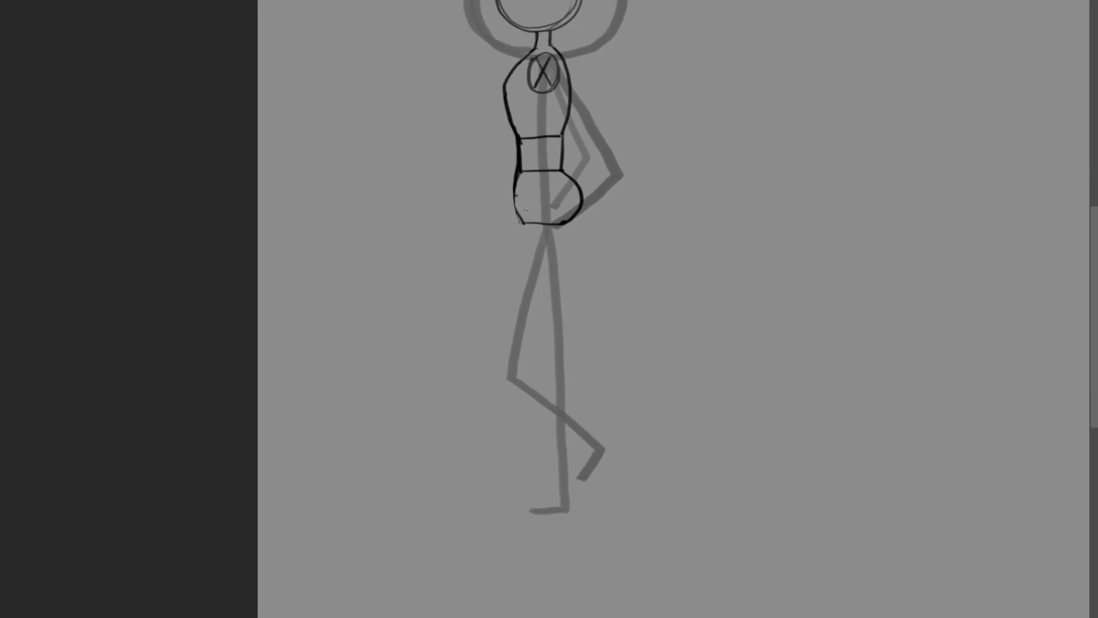
{"action": "mouse_move", "coordinate": [520, 204]}
{"action": "left_mouse_down"}
{"action": "mouse_move", "coordinate": [567, 197]}
{"action": "mouse_move", "coordinate": [560, 319]}
{"action": "mouse_move", "coordinate": [533, 317]}
{"action": "mouse_move", "coordinate": [560, 326]}
{"action": "mouse_move", "coordinate": [546, 315]}
{"action": "mouse_move", "coordinate": [555, 292]}
{"action": "mouse_move", "coordinate": [547, 290]}
{"action": "mouse_move", "coordinate": [544, 310]}
{"action": "mouse_move", "coordinate": [554, 343]}
{"action": "left_mouse_up"}
{"action": "scroll", "coordinate": [562, 316], "scroll_direction": "down", "scroll_amount": 1}
{"action": "key", "text": "ctrl+z"}
{"action": "left_click_drag", "start_coordinate": [557, 300], "coordinate": [581, 305]}
{"action": "mouse_move", "coordinate": [584, 278]}
{"action": "left_mouse_down"}
{"action": "mouse_move", "coordinate": [601, 368]}
{"action": "mouse_move", "coordinate": [585, 434]}
{"action": "left_mouse_up"}
{"action": "mouse_move", "coordinate": [553, 315]}
{"action": "left_mouse_down"}
{"action": "mouse_move", "coordinate": [565, 445]}
{"action": "mouse_move", "coordinate": [585, 439]}
{"action": "mouse_move", "coordinate": [593, 483]}
{"action": "mouse_move", "coordinate": [509, 487]}
{"action": "mouse_move", "coordinate": [593, 482]}
{"action": "left_mouse_up"}
Draw the raised leg's rounded thigh, angled forward from the front of the pelvis.
{"action": "left_click_drag", "start_coordinate": [782, 311], "coordinate": [798, 381]}
{"action": "left_click_drag", "start_coordinate": [548, 235], "coordinate": [517, 359]}
{"action": "mouse_move", "coordinate": [540, 253]}
{"action": "left_mouse_down"}
{"action": "mouse_move", "coordinate": [517, 332]}
{"action": "mouse_move", "coordinate": [544, 365]}
{"action": "mouse_move", "coordinate": [523, 373]}
{"action": "mouse_move", "coordinate": [515, 343]}
{"action": "left_mouse_up"}
{"action": "mouse_move", "coordinate": [542, 272]}
{"action": "left_mouse_down"}
{"action": "mouse_move", "coordinate": [515, 365]}
{"action": "mouse_move", "coordinate": [540, 364]}
{"action": "mouse_move", "coordinate": [556, 343]}
{"action": "mouse_move", "coordinate": [526, 372]}
{"action": "mouse_move", "coordinate": [513, 359]}
{"action": "left_mouse_up"}
{"action": "key", "text": "b"}
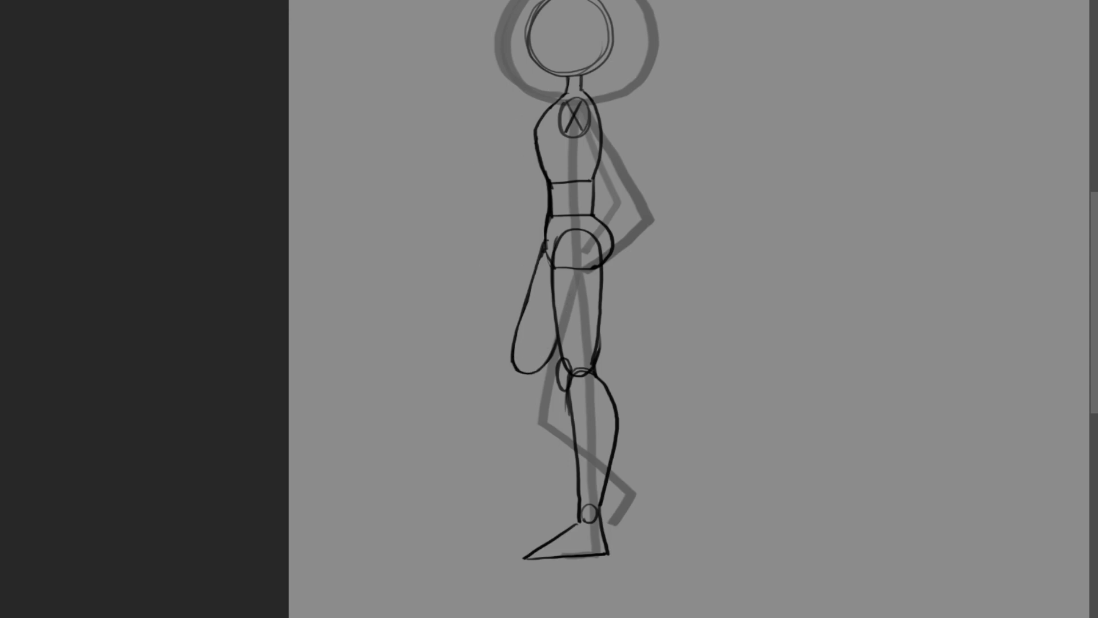
Move the body construction sideways so it stands clear beside the stick figure.
{"action": "left_click_drag", "start_coordinate": [949, 306], "coordinate": [782, 335]}
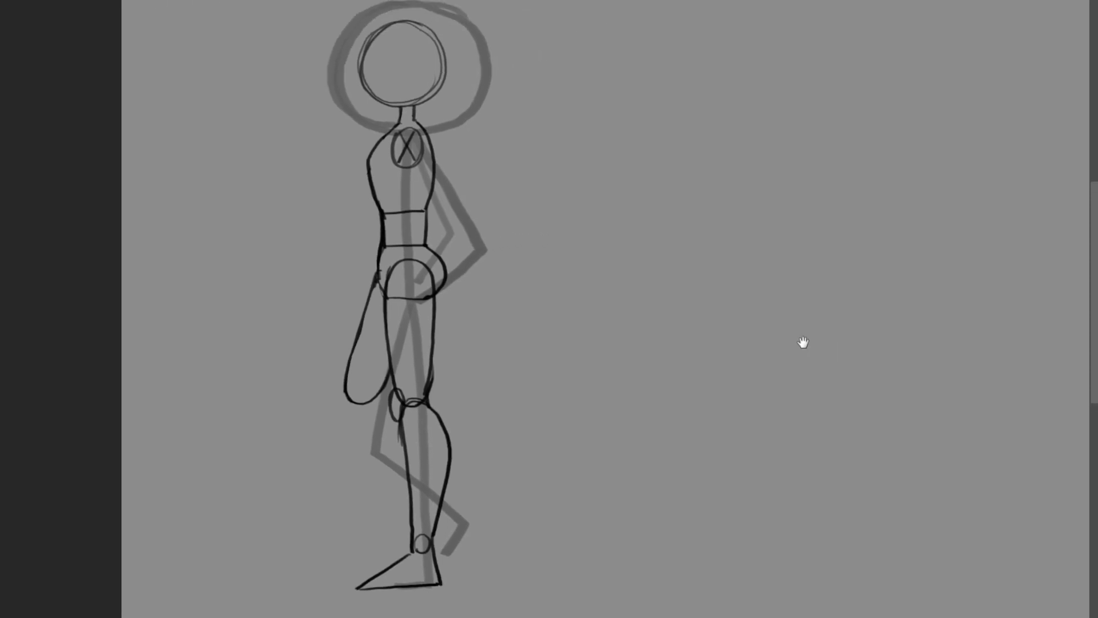
{"action": "key", "text": "v"}
{"action": "left_click_drag", "start_coordinate": [418, 69], "coordinate": [612, 74]}
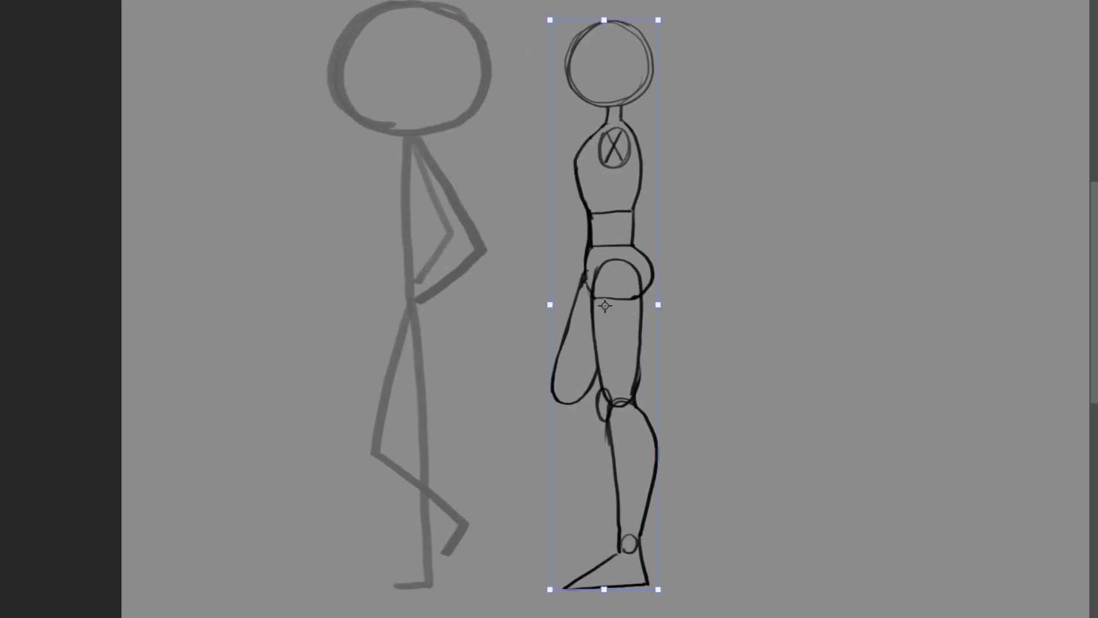
{"action": "left_click", "coordinate": [409, 295]}
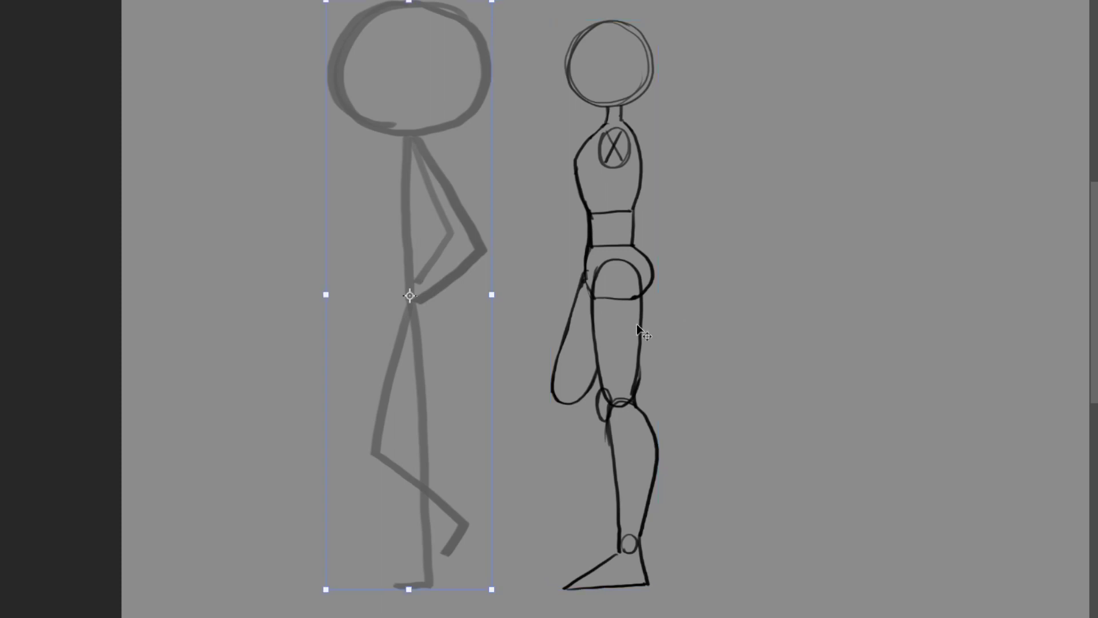
{"action": "key", "text": "b"}
Draw the raised leg's knee, shin bent backward behind the standing leg, ankle joint and hanging foot.
{"action": "left_click_drag", "start_coordinate": [412, 292], "coordinate": [403, 179]}
{"action": "left_click_drag", "start_coordinate": [544, 278], "coordinate": [552, 304]}
{"action": "left_click_drag", "start_coordinate": [515, 257], "coordinate": [540, 292]}
{"action": "left_click_drag", "start_coordinate": [541, 294], "coordinate": [554, 312]}
{"action": "left_click_drag", "start_coordinate": [515, 264], "coordinate": [628, 394]}
{"action": "mouse_move", "coordinate": [585, 269]}
{"action": "left_mouse_down"}
{"action": "mouse_move", "coordinate": [579, 289]}
{"action": "mouse_move", "coordinate": [601, 295]}
{"action": "mouse_move", "coordinate": [623, 355]}
{"action": "left_mouse_up"}
{"action": "key", "text": "ctrl+z"}
{"action": "mouse_move", "coordinate": [580, 286]}
{"action": "left_mouse_down"}
{"action": "mouse_move", "coordinate": [608, 308]}
{"action": "mouse_move", "coordinate": [647, 384]}
{"action": "mouse_move", "coordinate": [638, 380]}
{"action": "mouse_move", "coordinate": [659, 396]}
{"action": "mouse_move", "coordinate": [643, 446]}
{"action": "left_mouse_up"}
{"action": "left_click_drag", "start_coordinate": [706, 215], "coordinate": [743, 353]}
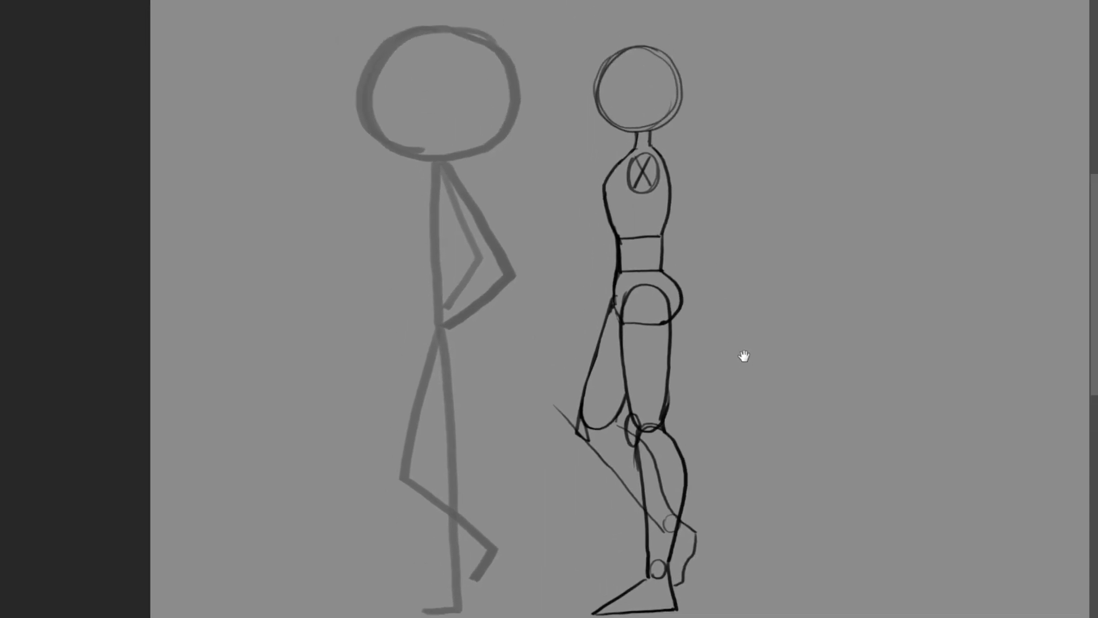
Sketch the bent arm over the faded body construction, from shoulder out to the elbow and back to the hip.
{"action": "key", "text": "e"}
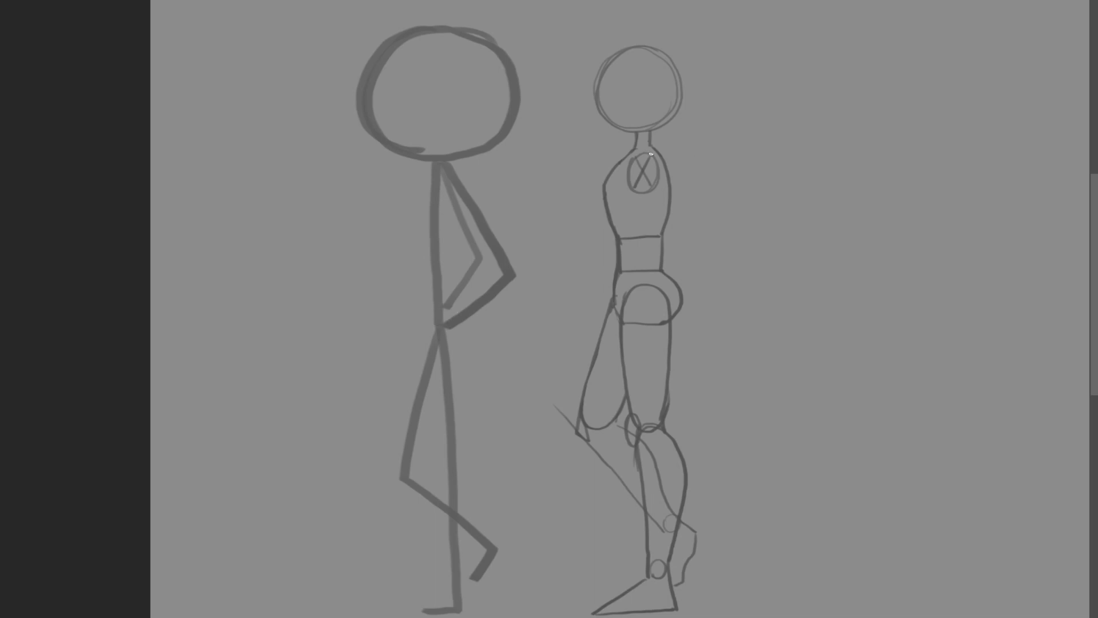
{"action": "left_click_drag", "start_coordinate": [651, 154], "coordinate": [648, 155]}
{"action": "left_click_drag", "start_coordinate": [628, 289], "coordinate": [645, 314]}
{"action": "left_click_drag", "start_coordinate": [650, 194], "coordinate": [761, 235]}
{"action": "mouse_move", "coordinate": [637, 294]}
{"action": "left_mouse_down"}
{"action": "mouse_move", "coordinate": [764, 233]}
{"action": "mouse_move", "coordinate": [794, 249]}
{"action": "left_mouse_up"}
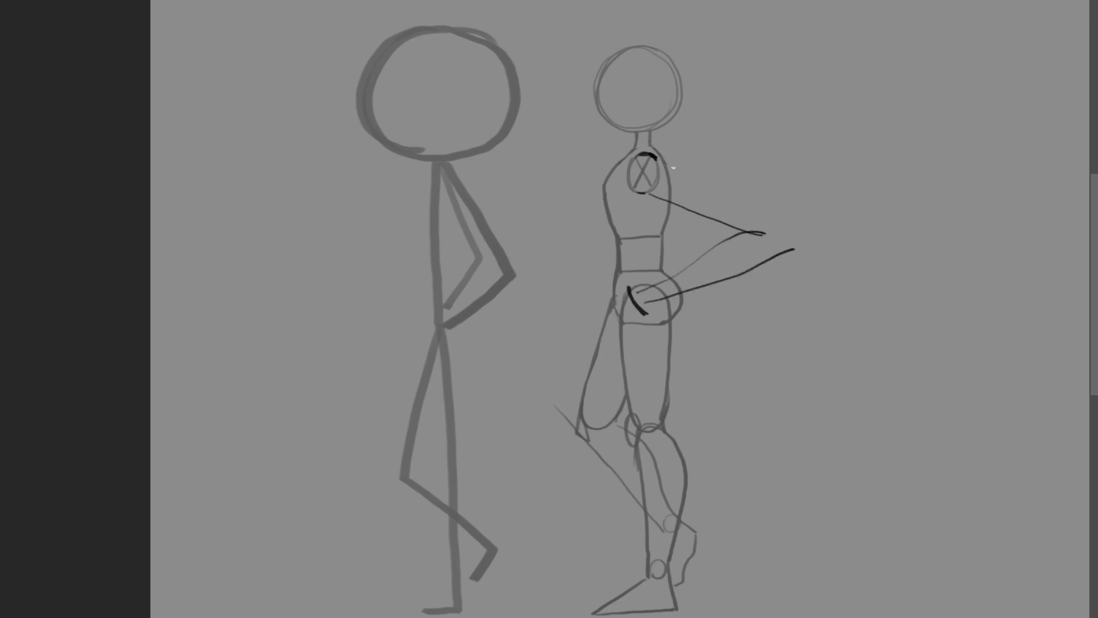
{"action": "left_click_drag", "start_coordinate": [667, 163], "coordinate": [772, 221]}
{"action": "key", "text": "ctrl+z"}
{"action": "mouse_move", "coordinate": [657, 159]}
{"action": "left_mouse_down"}
{"action": "mouse_move", "coordinate": [795, 230]}
{"action": "mouse_move", "coordinate": [793, 248]}
{"action": "mouse_move", "coordinate": [750, 269]}
{"action": "left_mouse_up"}
Narrow and skew the arm sketch so it fits between the shoulder joint and the hip.
{"action": "key", "text": "ctrl+t"}
{"action": "left_click_drag", "start_coordinate": [803, 236], "coordinate": [710, 244]}
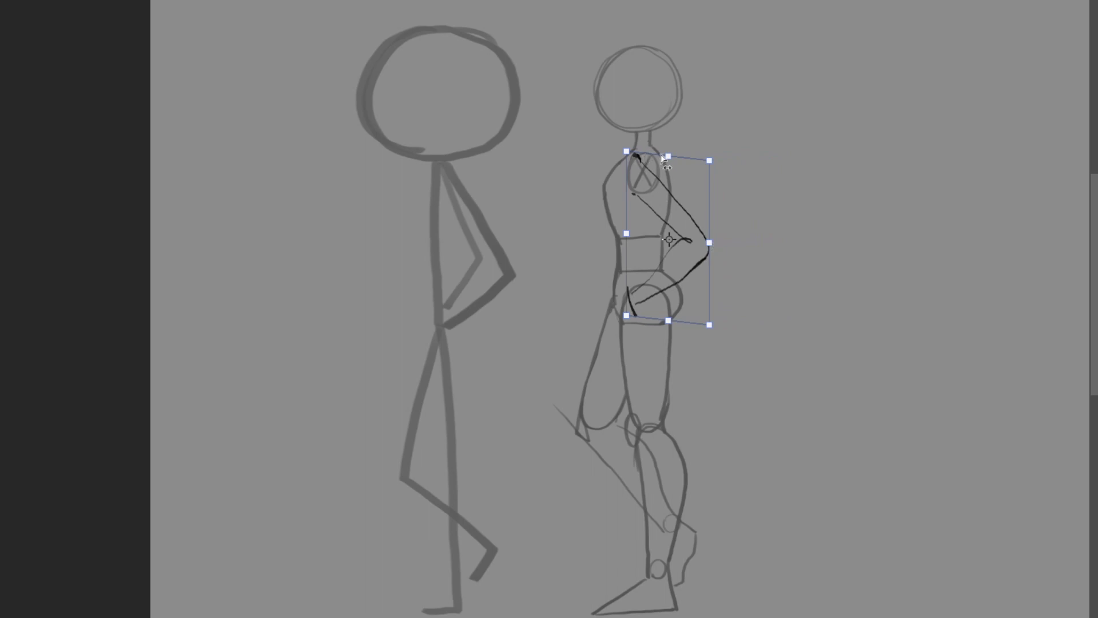
{"action": "left_click_drag", "start_coordinate": [664, 159], "coordinate": [678, 154]}
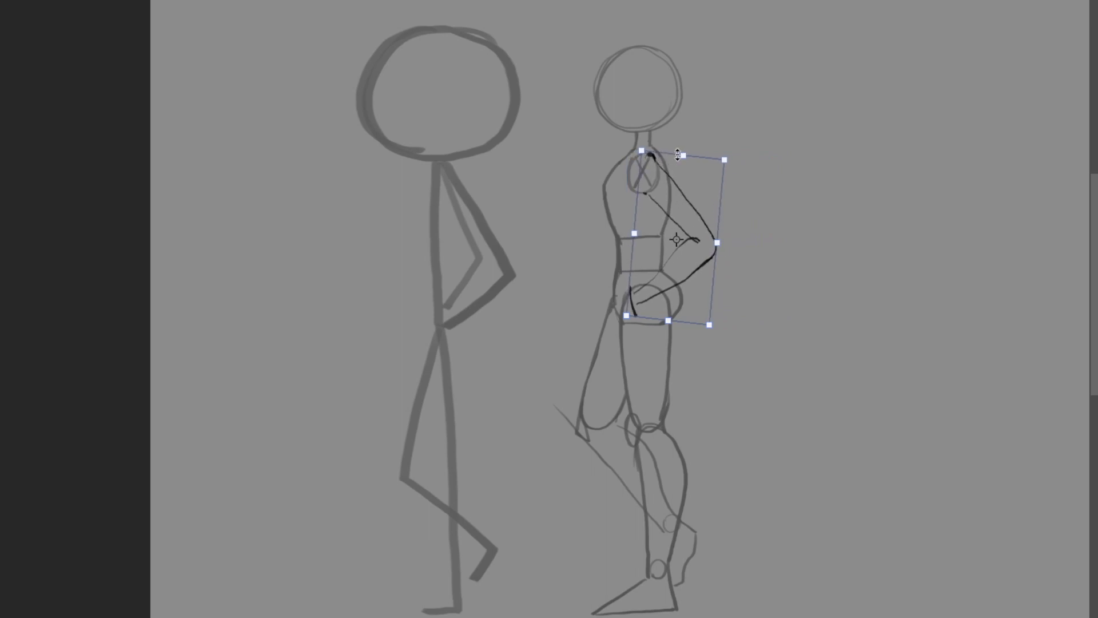
{"action": "key", "text": "Return"}
Redraw the wrist at the hip and clean up the upper arm and forearm contours.
{"action": "key", "text": "e"}
{"action": "left_click_drag", "start_coordinate": [631, 288], "coordinate": [641, 318]}
{"action": "key", "text": "b"}
{"action": "left_click_drag", "start_coordinate": [635, 289], "coordinate": [652, 310]}
{"action": "left_click_drag", "start_coordinate": [639, 193], "coordinate": [685, 238]}
{"action": "left_click_drag", "start_coordinate": [652, 155], "coordinate": [715, 242]}
{"action": "left_click_drag", "start_coordinate": [684, 190], "coordinate": [719, 244]}
{"action": "mouse_move", "coordinate": [673, 184]}
{"action": "left_mouse_down"}
{"action": "mouse_move", "coordinate": [717, 242]}
{"action": "mouse_move", "coordinate": [706, 228]}
{"action": "mouse_move", "coordinate": [713, 245]}
{"action": "mouse_move", "coordinate": [639, 291]}
{"action": "left_mouse_up"}
{"action": "key", "text": "e"}
{"action": "left_click_drag", "start_coordinate": [719, 246], "coordinate": [644, 304]}
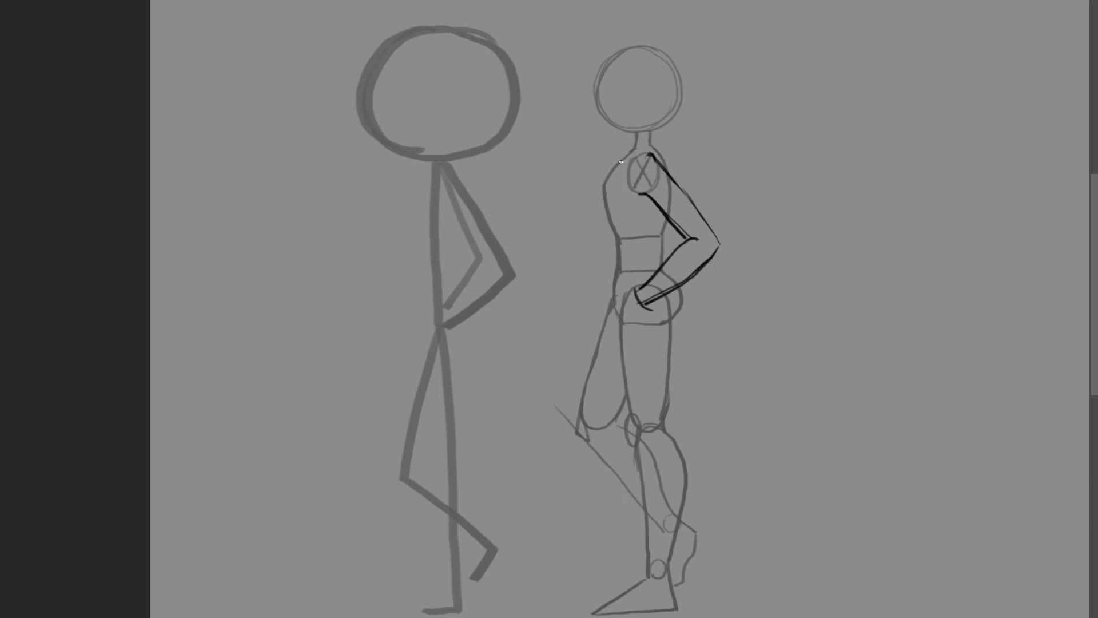
Draw the T-shirt's neckline, short sleeve, chest line and back edge over the torso.
{"action": "mouse_move", "coordinate": [622, 162]}
{"action": "left_mouse_down"}
{"action": "mouse_move", "coordinate": [652, 147]}
{"action": "mouse_move", "coordinate": [645, 157]}
{"action": "left_mouse_up"}
{"action": "left_click_drag", "start_coordinate": [612, 171], "coordinate": [620, 161]}
{"action": "mouse_move", "coordinate": [640, 158]}
{"action": "left_mouse_down"}
{"action": "mouse_move", "coordinate": [688, 191]}
{"action": "mouse_move", "coordinate": [669, 182]}
{"action": "mouse_move", "coordinate": [686, 192]}
{"action": "mouse_move", "coordinate": [660, 215]}
{"action": "left_mouse_up"}
{"action": "left_click_drag", "start_coordinate": [646, 195], "coordinate": [662, 216]}
{"action": "mouse_move", "coordinate": [616, 167]}
{"action": "left_mouse_down"}
{"action": "mouse_move", "coordinate": [603, 184]}
{"action": "mouse_move", "coordinate": [605, 295]}
{"action": "left_mouse_up"}
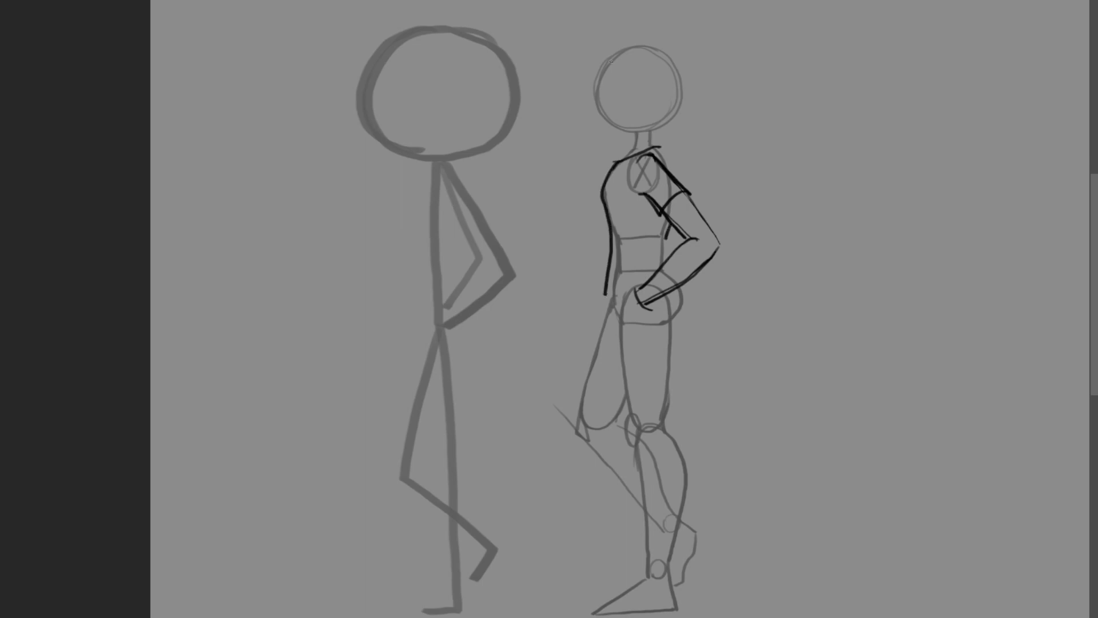
{"action": "left_click_drag", "start_coordinate": [672, 223], "coordinate": [666, 244]}
Draw the shirt's curved hem around the hips with a fold line above the hand.
{"action": "left_click_drag", "start_coordinate": [605, 293], "coordinate": [628, 293]}
{"action": "key", "text": "ctrl+z"}
{"action": "left_click_drag", "start_coordinate": [649, 279], "coordinate": [603, 305]}
{"action": "mouse_move", "coordinate": [662, 267]}
{"action": "left_mouse_down"}
{"action": "mouse_move", "coordinate": [623, 276]}
{"action": "mouse_move", "coordinate": [631, 266]}
{"action": "left_mouse_up"}
Outline the trousers on the standing leg from the hip to the knee, with creases at the back of the knee.
{"action": "left_click_drag", "start_coordinate": [607, 285], "coordinate": [629, 451]}
{"action": "key", "text": "ctrl+z"}
{"action": "mouse_move", "coordinate": [678, 290]}
{"action": "left_mouse_down"}
{"action": "mouse_move", "coordinate": [667, 401]}
{"action": "mouse_move", "coordinate": [679, 447]}
{"action": "left_mouse_up"}
{"action": "left_click_drag", "start_coordinate": [726, 493], "coordinate": [721, 391]}
{"action": "key", "text": "e"}
{"action": "mouse_move", "coordinate": [654, 322]}
{"action": "left_mouse_down"}
{"action": "mouse_move", "coordinate": [672, 321]}
{"action": "mouse_move", "coordinate": [664, 331]}
{"action": "left_mouse_up"}
{"action": "key", "text": "e"}
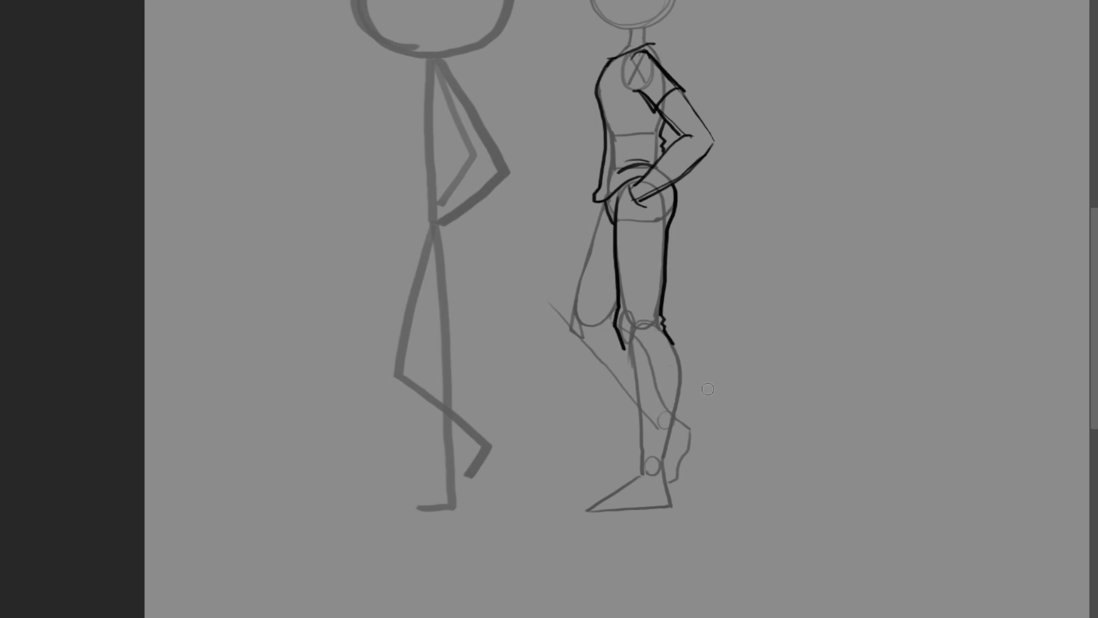
Sketch bent-knee and straight-knee trouser examples beside the figure, showing the fabric folds behind each knee.
{"action": "left_click_drag", "start_coordinate": [869, 196], "coordinate": [777, 256]}
{"action": "mouse_move", "coordinate": [888, 245]}
{"action": "left_mouse_down"}
{"action": "mouse_move", "coordinate": [814, 278]}
{"action": "mouse_move", "coordinate": [823, 290]}
{"action": "left_mouse_up"}
{"action": "mouse_move", "coordinate": [777, 255]}
{"action": "left_mouse_down"}
{"action": "mouse_move", "coordinate": [778, 280]}
{"action": "mouse_move", "coordinate": [817, 347]}
{"action": "left_mouse_up"}
{"action": "mouse_move", "coordinate": [830, 279]}
{"action": "left_mouse_down"}
{"action": "mouse_move", "coordinate": [840, 326]}
{"action": "mouse_move", "coordinate": [876, 341]}
{"action": "mouse_move", "coordinate": [879, 455]}
{"action": "left_mouse_up"}
{"action": "left_click_drag", "start_coordinate": [877, 401], "coordinate": [881, 461]}
{"action": "mouse_move", "coordinate": [933, 329]}
{"action": "left_mouse_down"}
{"action": "mouse_move", "coordinate": [922, 444]}
{"action": "mouse_move", "coordinate": [916, 437]}
{"action": "mouse_move", "coordinate": [929, 490]}
{"action": "left_mouse_up"}
{"action": "left_click_drag", "start_coordinate": [879, 456], "coordinate": [885, 536]}
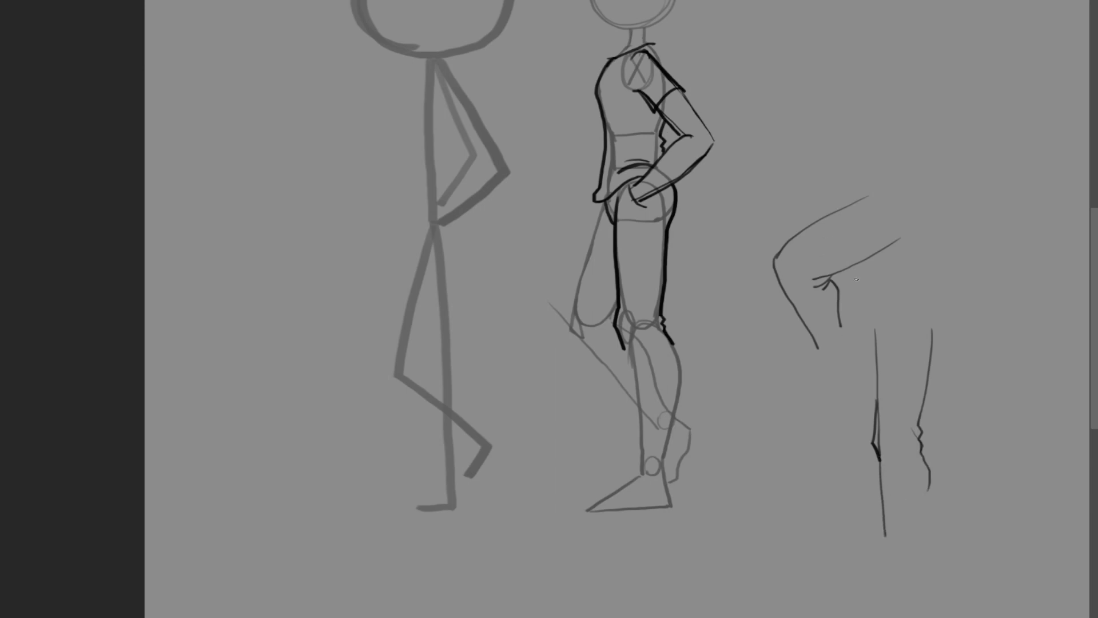
{"action": "mouse_move", "coordinate": [860, 280]}
{"action": "left_mouse_down"}
{"action": "mouse_move", "coordinate": [843, 277]}
{"action": "mouse_move", "coordinate": [848, 286]}
{"action": "left_mouse_up"}
Outline the standing trouser leg down to its ankle cuff and the raised trouser leg with a crease behind the knee.
{"action": "mouse_move", "coordinate": [619, 335]}
{"action": "left_mouse_down"}
{"action": "mouse_move", "coordinate": [642, 465]}
{"action": "mouse_move", "coordinate": [665, 467]}
{"action": "left_mouse_up"}
{"action": "mouse_move", "coordinate": [670, 339]}
{"action": "left_mouse_down"}
{"action": "mouse_move", "coordinate": [680, 383]}
{"action": "mouse_move", "coordinate": [672, 469]}
{"action": "left_mouse_up"}
{"action": "mouse_move", "coordinate": [605, 203]}
{"action": "left_mouse_down"}
{"action": "mouse_move", "coordinate": [569, 327]}
{"action": "mouse_move", "coordinate": [637, 414]}
{"action": "left_mouse_up"}
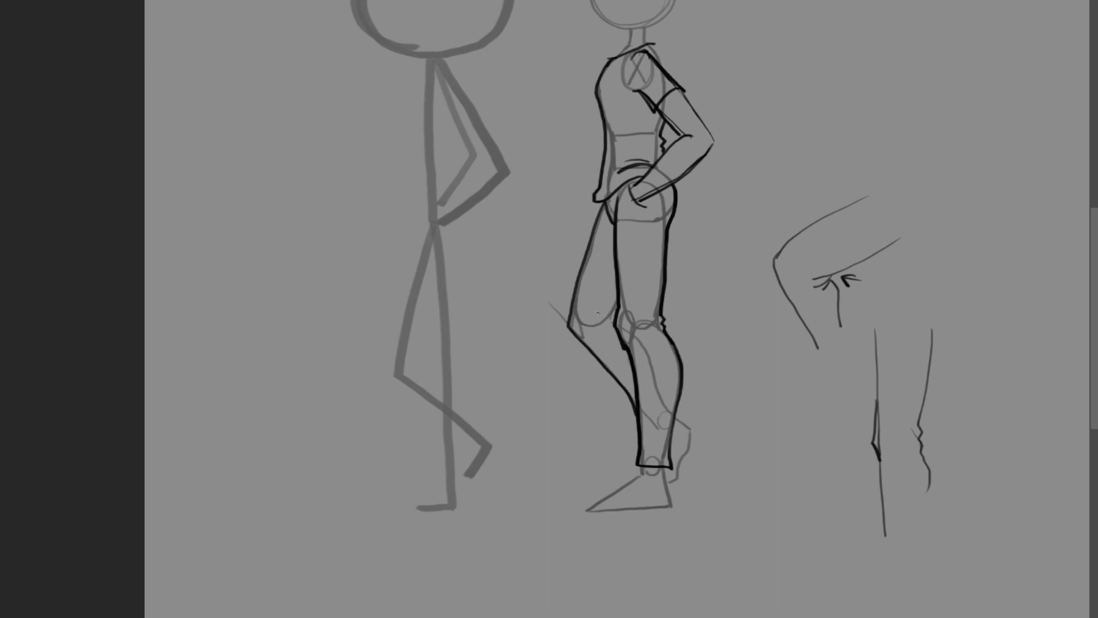
{"action": "left_click_drag", "start_coordinate": [616, 315], "coordinate": [603, 325]}
Draw a flat shoe with a sole line over the standing foot.
{"action": "mouse_move", "coordinate": [671, 474]}
{"action": "left_mouse_down"}
{"action": "mouse_move", "coordinate": [673, 507]}
{"action": "mouse_move", "coordinate": [642, 466]}
{"action": "mouse_move", "coordinate": [592, 503]}
{"action": "mouse_move", "coordinate": [671, 504]}
{"action": "left_mouse_up"}
{"action": "key", "text": "ctrl+z"}
{"action": "left_click_drag", "start_coordinate": [592, 507], "coordinate": [665, 502]}
Sketch a flat-foot construction example beside the figure, with an ankle circle, heel block and toe wedge.
{"action": "left_click_drag", "start_coordinate": [796, 486], "coordinate": [736, 488]}
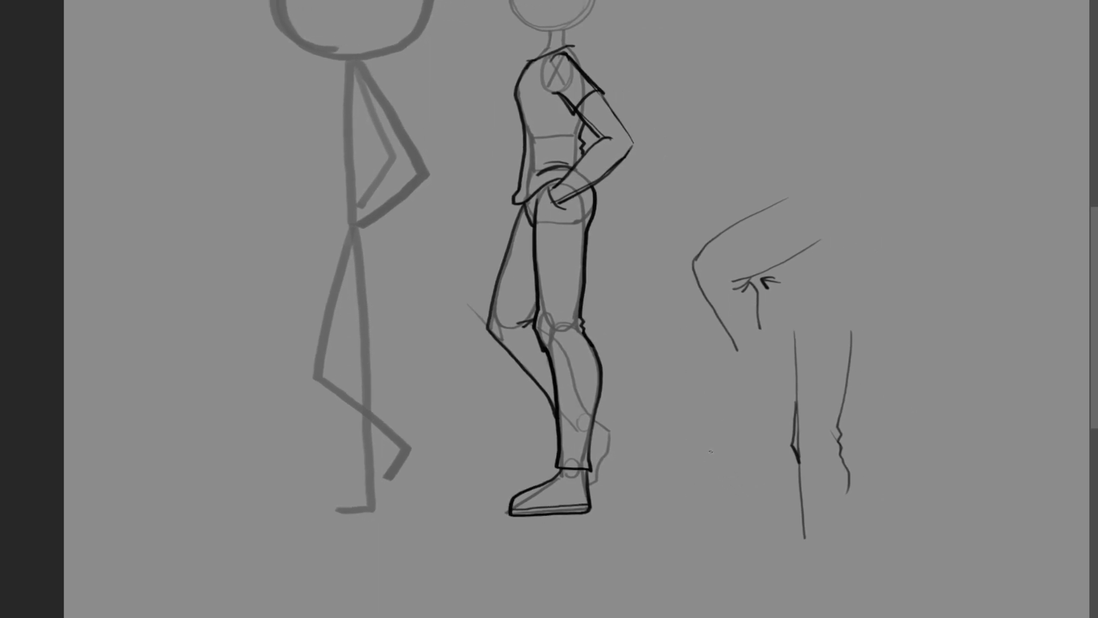
{"action": "left_click_drag", "start_coordinate": [715, 432], "coordinate": [714, 433]}
{"action": "left_click_drag", "start_coordinate": [693, 387], "coordinate": [707, 434]}
{"action": "mouse_move", "coordinate": [732, 394]}
{"action": "left_mouse_down"}
{"action": "mouse_move", "coordinate": [730, 443]}
{"action": "mouse_move", "coordinate": [704, 478]}
{"action": "mouse_move", "coordinate": [711, 491]}
{"action": "mouse_move", "coordinate": [736, 491]}
{"action": "left_mouse_up"}
{"action": "mouse_move", "coordinate": [691, 459]}
{"action": "left_mouse_down"}
{"action": "mouse_move", "coordinate": [643, 488]}
{"action": "mouse_move", "coordinate": [706, 482]}
{"action": "mouse_move", "coordinate": [665, 489]}
{"action": "mouse_move", "coordinate": [701, 483]}
{"action": "mouse_move", "coordinate": [689, 460]}
{"action": "mouse_move", "coordinate": [681, 465]}
{"action": "mouse_move", "coordinate": [705, 450]}
{"action": "left_mouse_up"}
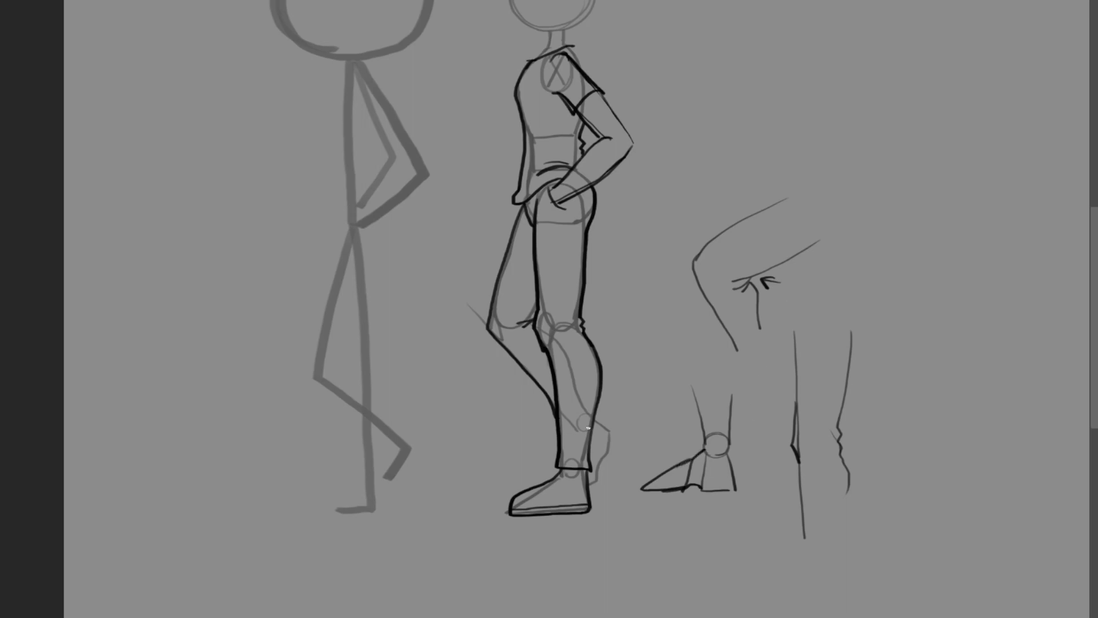
Sketch a raised-heel foot example below the flat one and mark the toe section on the flat foot.
{"action": "left_click_drag", "start_coordinate": [686, 530], "coordinate": [705, 553]}
{"action": "left_click_drag", "start_coordinate": [715, 511], "coordinate": [730, 546]}
{"action": "left_click_drag", "start_coordinate": [717, 580], "coordinate": [703, 523]}
{"action": "mouse_move", "coordinate": [699, 484]}
{"action": "left_mouse_down"}
{"action": "mouse_move", "coordinate": [715, 487]}
{"action": "mouse_move", "coordinate": [695, 502]}
{"action": "mouse_move", "coordinate": [714, 536]}
{"action": "mouse_move", "coordinate": [730, 502]}
{"action": "mouse_move", "coordinate": [740, 510]}
{"action": "mouse_move", "coordinate": [713, 536]}
{"action": "left_mouse_up"}
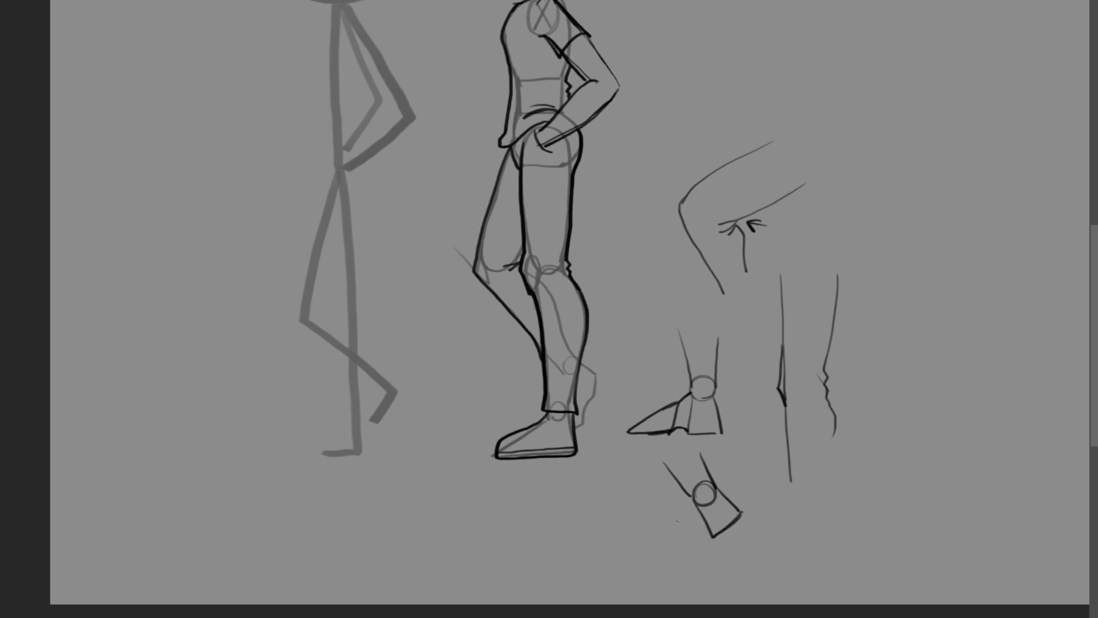
{"action": "mouse_move", "coordinate": [679, 505]}
{"action": "left_mouse_down"}
{"action": "mouse_move", "coordinate": [682, 538]}
{"action": "mouse_move", "coordinate": [641, 529]}
{"action": "mouse_move", "coordinate": [628, 537]}
{"action": "mouse_move", "coordinate": [683, 538]}
{"action": "mouse_move", "coordinate": [630, 540]}
{"action": "left_mouse_up"}
{"action": "mouse_move", "coordinate": [687, 407]}
{"action": "left_mouse_down"}
{"action": "mouse_move", "coordinate": [623, 445]}
{"action": "mouse_move", "coordinate": [686, 430]}
{"action": "left_mouse_up"}
{"action": "key", "text": "ctrl+z"}
{"action": "mouse_move", "coordinate": [686, 503]}
{"action": "left_mouse_down"}
{"action": "mouse_move", "coordinate": [629, 538]}
{"action": "mouse_move", "coordinate": [722, 534]}
{"action": "mouse_move", "coordinate": [743, 505]}
{"action": "left_mouse_up"}
{"action": "left_click_drag", "start_coordinate": [653, 445], "coordinate": [506, 412]}
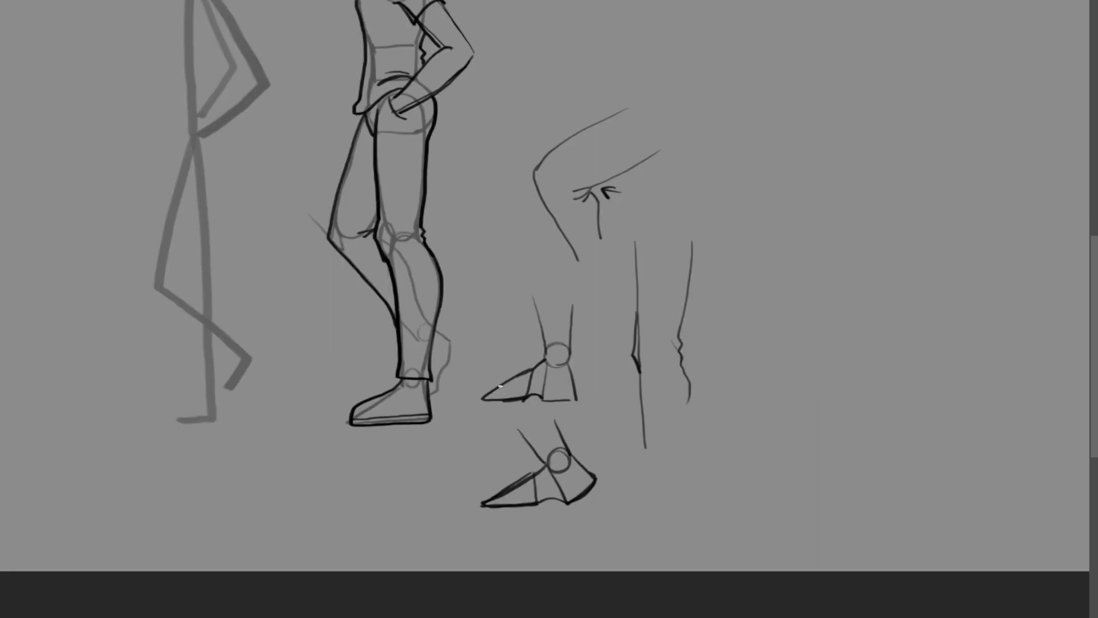
{"action": "mouse_move", "coordinate": [500, 387]}
{"action": "left_mouse_down"}
{"action": "mouse_move", "coordinate": [500, 400]}
{"action": "mouse_move", "coordinate": [490, 384]}
{"action": "left_mouse_up"}
{"action": "left_click_drag", "start_coordinate": [483, 380], "coordinate": [511, 370]}
{"action": "mouse_move", "coordinate": [507, 365]}
{"action": "left_mouse_down"}
{"action": "mouse_move", "coordinate": [515, 361]}
{"action": "mouse_move", "coordinate": [489, 384]}
{"action": "left_mouse_up"}
{"action": "mouse_move", "coordinate": [479, 374]}
{"action": "left_mouse_down"}
{"action": "mouse_move", "coordinate": [490, 385]}
{"action": "mouse_move", "coordinate": [496, 373]}
{"action": "left_mouse_up"}
{"action": "key", "text": "ctrl+z"}
{"action": "key", "text": "ctrl+z"}
{"action": "key", "text": "ctrl+z"}
{"action": "key", "text": "ctrl+z"}
{"action": "key", "text": "ctrl+z"}
{"action": "key", "text": "ctrl+z"}
{"action": "key", "text": "ctrl+z"}
Sketch a bare foot standing on its toes beside the knee examples, with ankle, heel and ball construction circles.
{"action": "left_click_drag", "start_coordinate": [841, 281], "coordinate": [833, 294]}
{"action": "left_click_drag", "start_coordinate": [794, 253], "coordinate": [819, 299]}
{"action": "mouse_move", "coordinate": [840, 242]}
{"action": "left_mouse_down"}
{"action": "mouse_move", "coordinate": [852, 298]}
{"action": "mouse_move", "coordinate": [799, 376]}
{"action": "left_mouse_up"}
{"action": "mouse_move", "coordinate": [853, 293]}
{"action": "left_mouse_down"}
{"action": "mouse_move", "coordinate": [868, 321]}
{"action": "mouse_move", "coordinate": [834, 390]}
{"action": "mouse_move", "coordinate": [855, 366]}
{"action": "mouse_move", "coordinate": [811, 360]}
{"action": "mouse_move", "coordinate": [840, 384]}
{"action": "left_mouse_up"}
{"action": "mouse_move", "coordinate": [822, 325]}
{"action": "left_mouse_down"}
{"action": "mouse_move", "coordinate": [861, 310]}
{"action": "mouse_move", "coordinate": [841, 306]}
{"action": "mouse_move", "coordinate": [858, 338]}
{"action": "left_mouse_up"}
{"action": "mouse_move", "coordinate": [798, 237]}
{"action": "left_mouse_down"}
{"action": "mouse_move", "coordinate": [828, 310]}
{"action": "mouse_move", "coordinate": [812, 377]}
{"action": "mouse_move", "coordinate": [789, 392]}
{"action": "mouse_move", "coordinate": [834, 392]}
{"action": "mouse_move", "coordinate": [813, 392]}
{"action": "mouse_move", "coordinate": [804, 377]}
{"action": "mouse_move", "coordinate": [784, 386]}
{"action": "mouse_move", "coordinate": [851, 378]}
{"action": "mouse_move", "coordinate": [868, 338]}
{"action": "mouse_move", "coordinate": [828, 207]}
{"action": "left_mouse_up"}
{"action": "left_click_drag", "start_coordinate": [819, 295], "coordinate": [770, 219]}
{"action": "mouse_move", "coordinate": [540, 267]}
{"action": "left_mouse_down"}
{"action": "mouse_move", "coordinate": [610, 323]}
{"action": "mouse_move", "coordinate": [541, 526]}
{"action": "mouse_move", "coordinate": [493, 305]}
{"action": "left_mouse_up"}
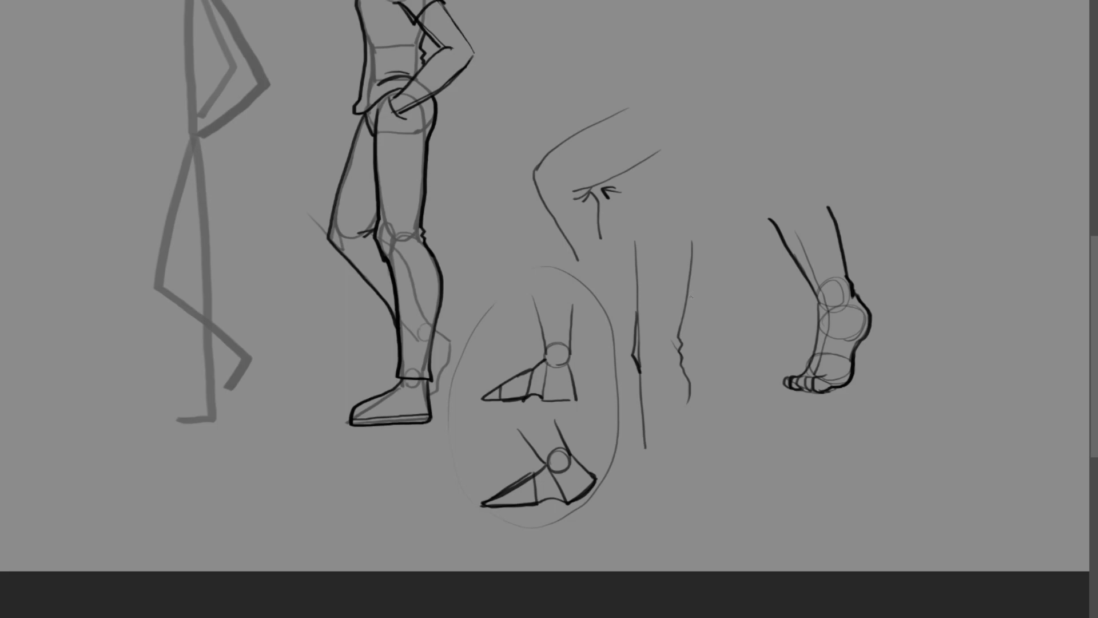
{"action": "key", "text": "ctrl+z"}
Draw the raised foot's shoe hanging behind the standing leg's ankle.
{"action": "mouse_move", "coordinate": [523, 357]}
{"action": "left_mouse_down"}
{"action": "mouse_move", "coordinate": [606, 458]}
{"action": "mouse_move", "coordinate": [553, 415]}
{"action": "left_mouse_up"}
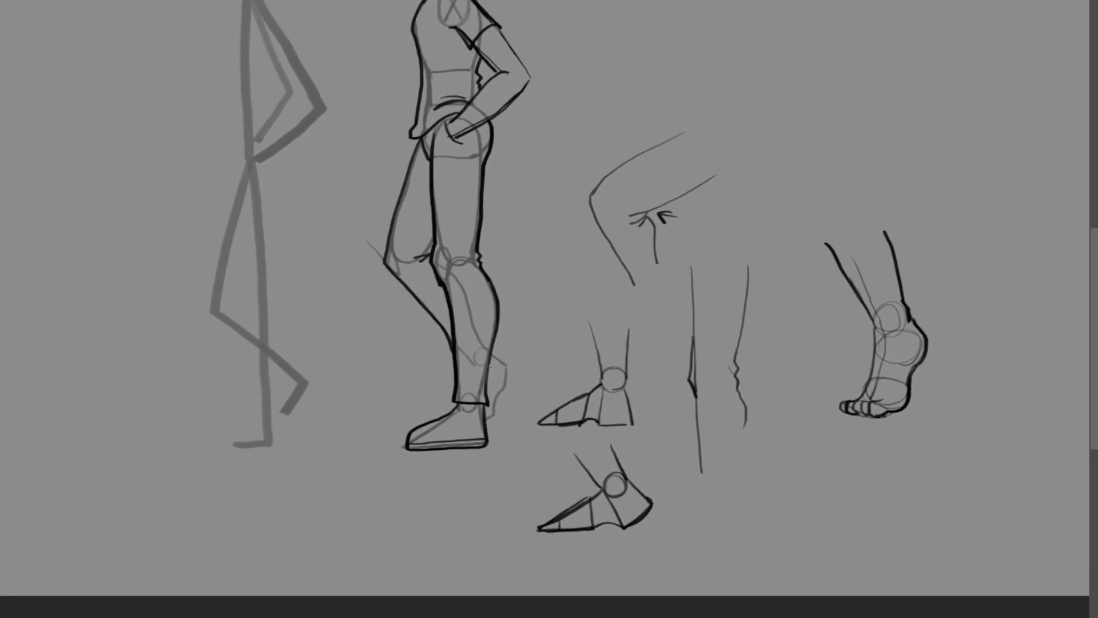
{"action": "mouse_move", "coordinate": [492, 356]}
{"action": "left_mouse_down"}
{"action": "mouse_move", "coordinate": [509, 377]}
{"action": "mouse_move", "coordinate": [488, 420]}
{"action": "left_mouse_up"}
{"action": "left_click_drag", "start_coordinate": [503, 360], "coordinate": [489, 413]}
{"action": "key", "text": "ctrl+z"}
Sketch side-view face guides on the figure's head circle: a vertical face line, a jaw line, a vertical ear line and a horizontal eye line.
{"action": "left_click_drag", "start_coordinate": [561, 374], "coordinate": [610, 563]}
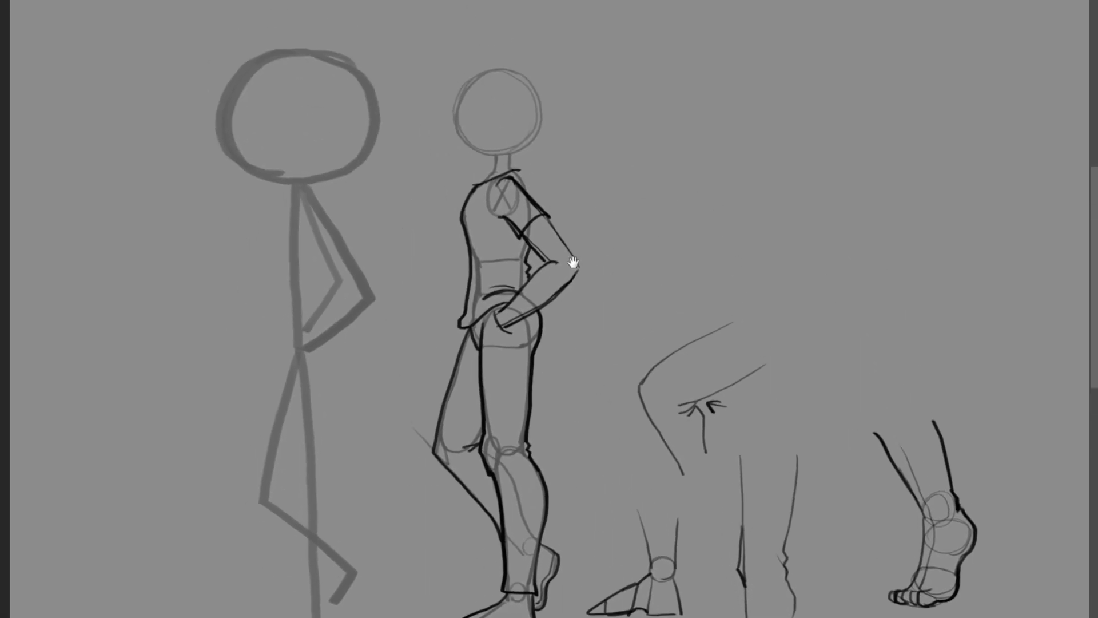
{"action": "scroll", "coordinate": [569, 248], "scroll_direction": "up", "scroll_amount": 2}
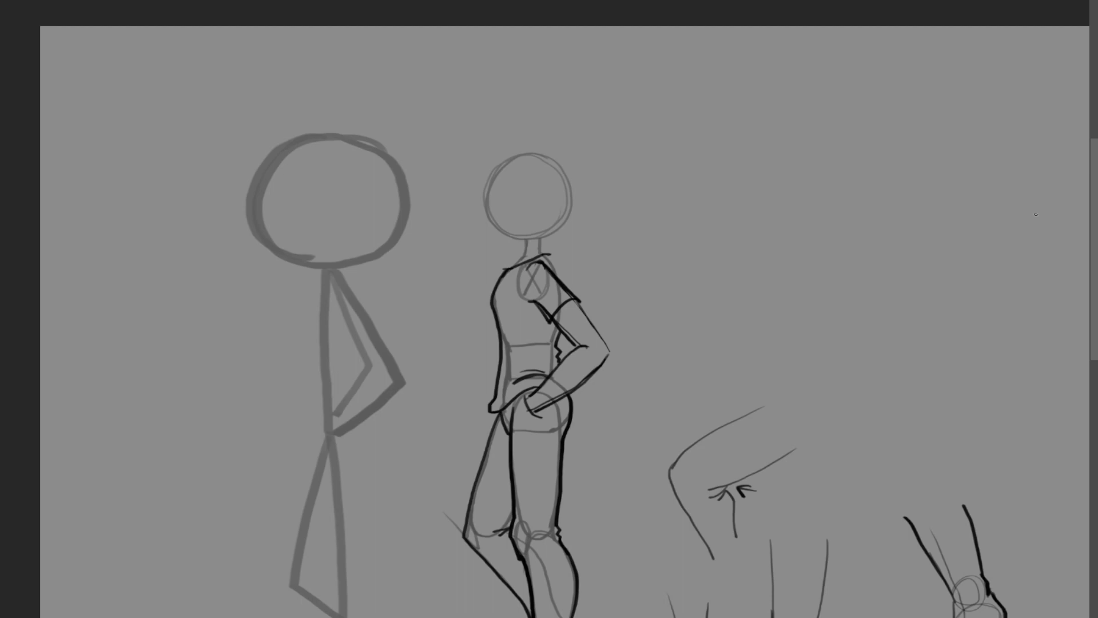
{"action": "key", "text": "ctrl+plus"}
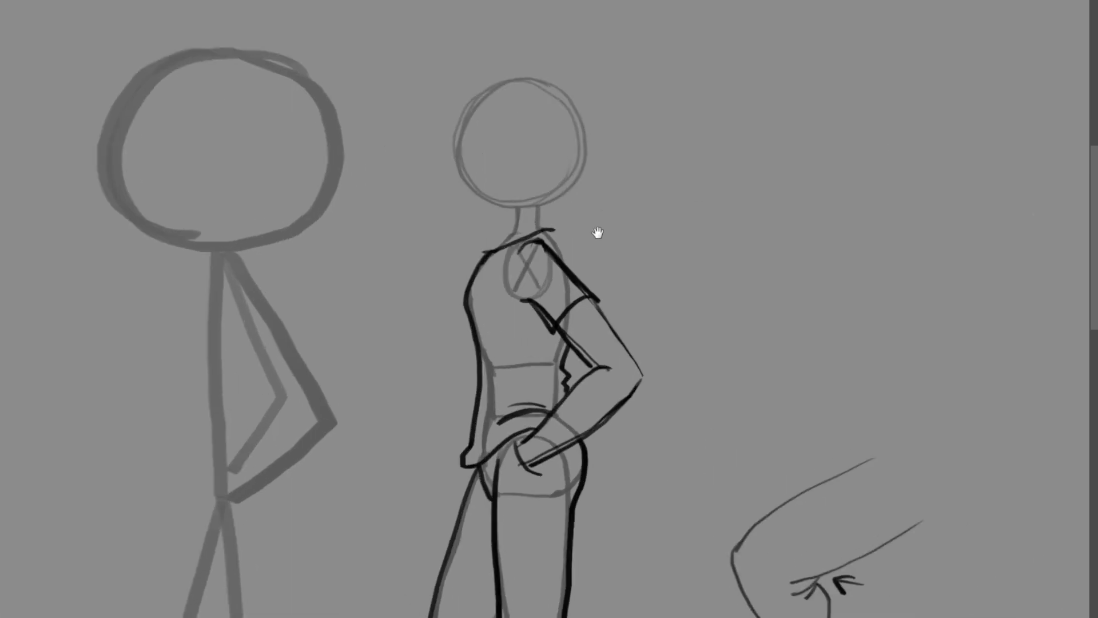
{"action": "left_click_drag", "start_coordinate": [606, 254], "coordinate": [622, 344]}
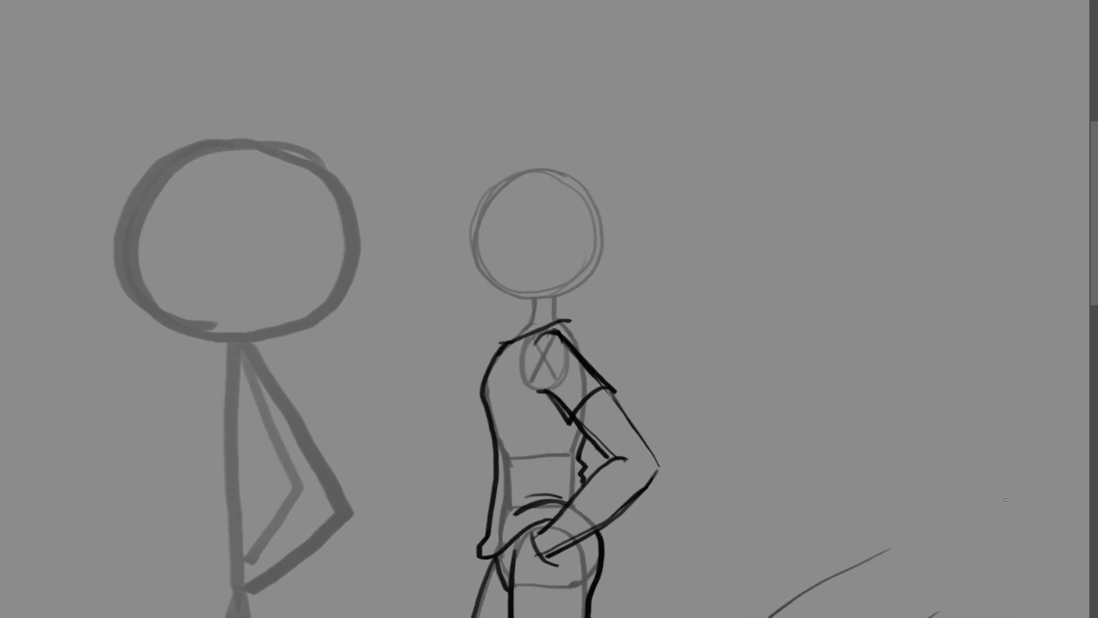
{"action": "left_click_drag", "start_coordinate": [488, 182], "coordinate": [491, 305]}
{"action": "left_click_drag", "start_coordinate": [542, 327], "coordinate": [545, 266]}
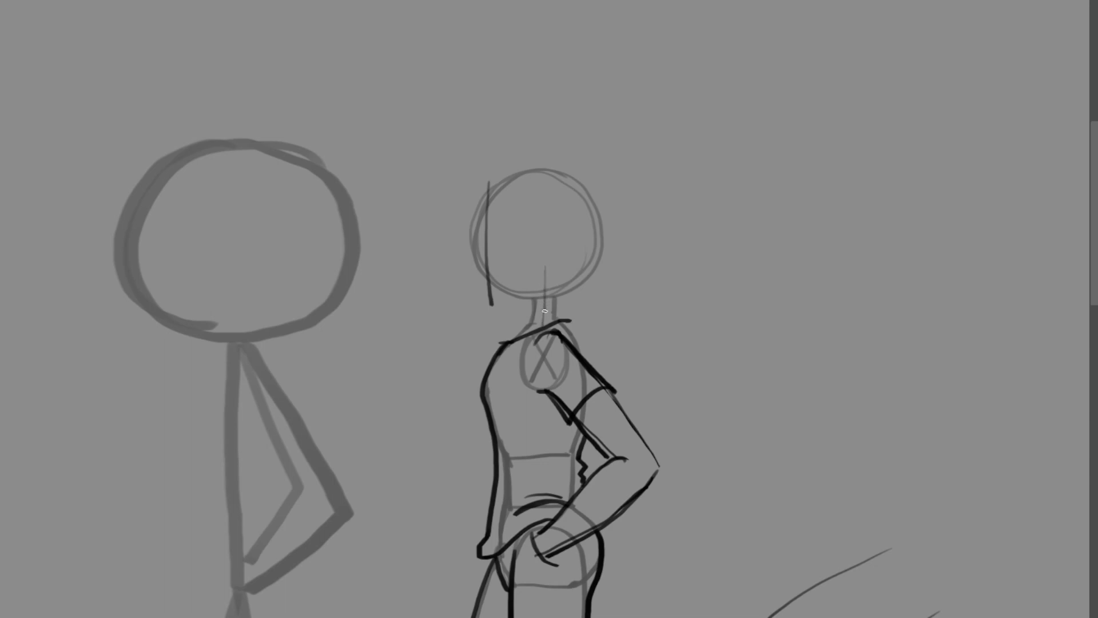
{"action": "mouse_move", "coordinate": [544, 312]}
{"action": "left_mouse_down"}
{"action": "mouse_move", "coordinate": [544, 325]}
{"action": "mouse_move", "coordinate": [548, 263]}
{"action": "left_mouse_up"}
{"action": "left_click_drag", "start_coordinate": [493, 304], "coordinate": [547, 294]}
{"action": "left_click_drag", "start_coordinate": [529, 293], "coordinate": [563, 292]}
{"action": "left_click_drag", "start_coordinate": [452, 241], "coordinate": [588, 238]}
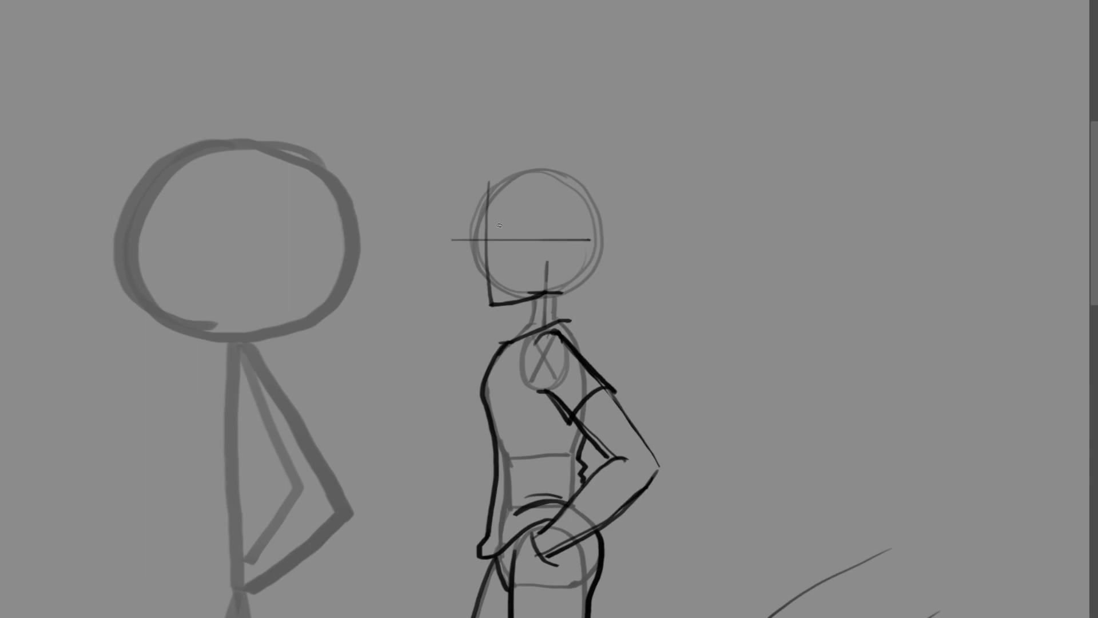
Draw the profile head's eye, eyebrow, ear, nose and mouth, and outline the skull and neck.
{"action": "mouse_move", "coordinate": [493, 228]}
{"action": "left_mouse_down"}
{"action": "mouse_move", "coordinate": [497, 262]}
{"action": "mouse_move", "coordinate": [494, 231]}
{"action": "mouse_move", "coordinate": [505, 224]}
{"action": "mouse_move", "coordinate": [548, 241]}
{"action": "mouse_move", "coordinate": [547, 266]}
{"action": "mouse_move", "coordinate": [554, 236]}
{"action": "mouse_move", "coordinate": [567, 238]}
{"action": "mouse_move", "coordinate": [547, 269]}
{"action": "mouse_move", "coordinate": [566, 254]}
{"action": "mouse_move", "coordinate": [563, 236]}
{"action": "mouse_move", "coordinate": [560, 263]}
{"action": "left_mouse_up"}
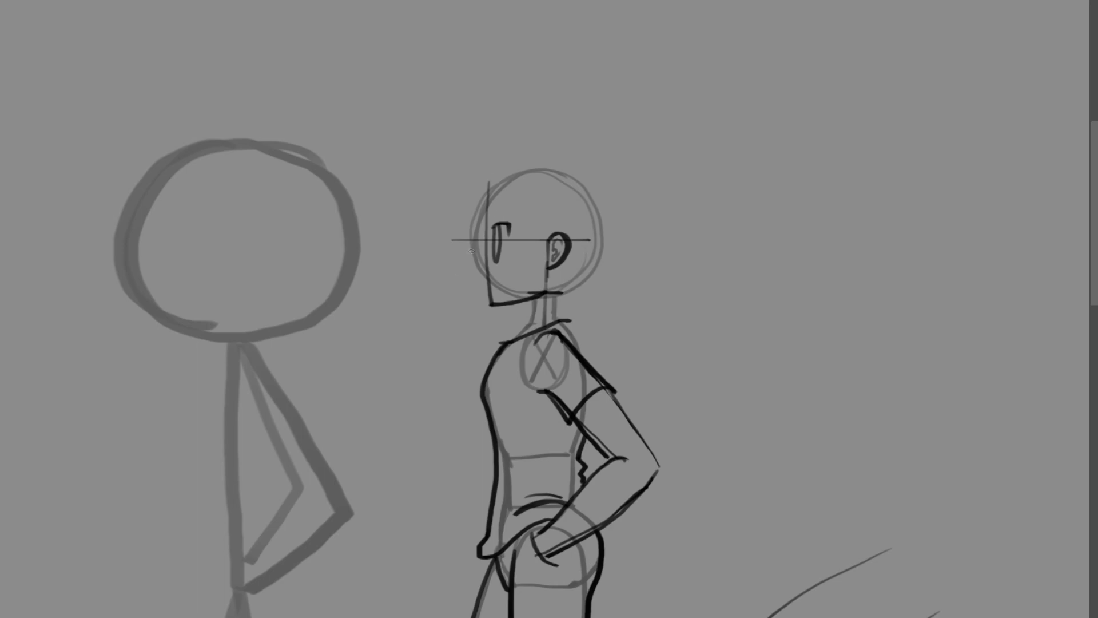
{"action": "mouse_move", "coordinate": [486, 240]}
{"action": "left_mouse_down"}
{"action": "mouse_move", "coordinate": [468, 263]}
{"action": "mouse_move", "coordinate": [498, 287]}
{"action": "left_mouse_up"}
{"action": "mouse_move", "coordinate": [496, 209]}
{"action": "left_mouse_down"}
{"action": "mouse_move", "coordinate": [482, 216]}
{"action": "mouse_move", "coordinate": [482, 246]}
{"action": "mouse_move", "coordinate": [512, 173]}
{"action": "mouse_move", "coordinate": [546, 166]}
{"action": "mouse_move", "coordinate": [582, 177]}
{"action": "mouse_move", "coordinate": [606, 210]}
{"action": "mouse_move", "coordinate": [610, 246]}
{"action": "mouse_move", "coordinate": [575, 282]}
{"action": "left_mouse_up"}
{"action": "left_click_drag", "start_coordinate": [607, 246], "coordinate": [565, 285]}
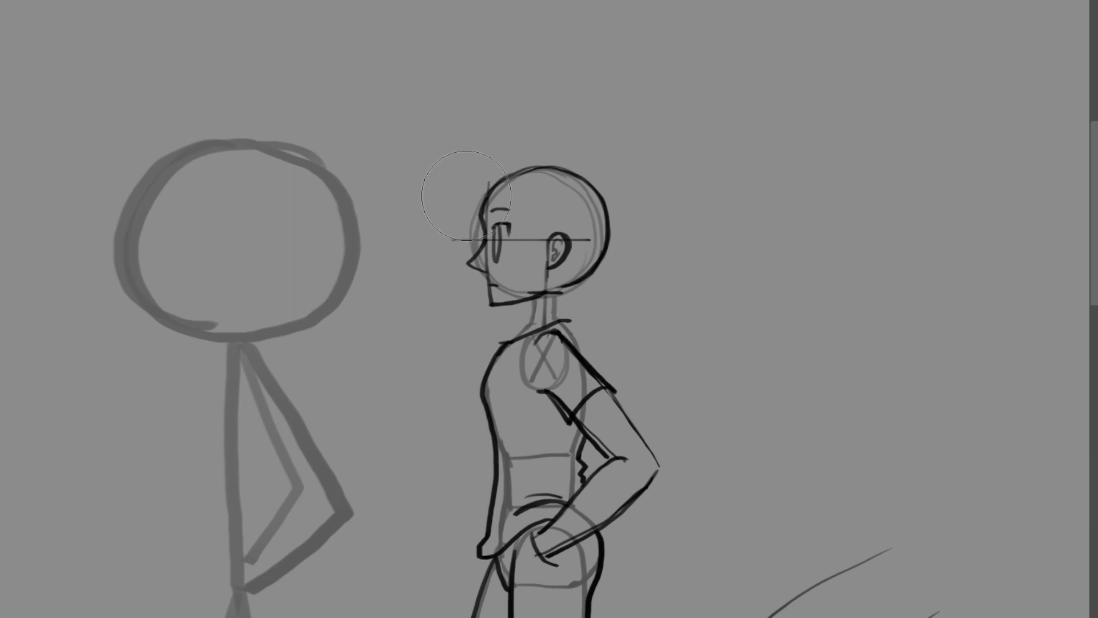
{"action": "left_click_drag", "start_coordinate": [483, 205], "coordinate": [483, 246]}
{"action": "mouse_move", "coordinate": [562, 297]}
{"action": "left_mouse_down"}
{"action": "mouse_move", "coordinate": [559, 317]}
{"action": "mouse_move", "coordinate": [528, 325]}
{"action": "mouse_move", "coordinate": [578, 352]}
{"action": "left_mouse_up"}
Duplicate the figure's head and shoulder line art into the empty space beside the figure, facing the same way.
{"action": "left_click_drag", "start_coordinate": [917, 476], "coordinate": [956, 374]}
{"action": "key", "text": "m"}
{"action": "left_click_drag", "start_coordinate": [449, 29], "coordinate": [723, 279]}
{"action": "key", "text": "v"}
{"action": "left_click_drag", "start_coordinate": [649, 115], "coordinate": [450, 131]}
{"action": "left_click_drag", "start_coordinate": [383, 112], "coordinate": [634, 133]}
{"action": "key", "text": "Return"}
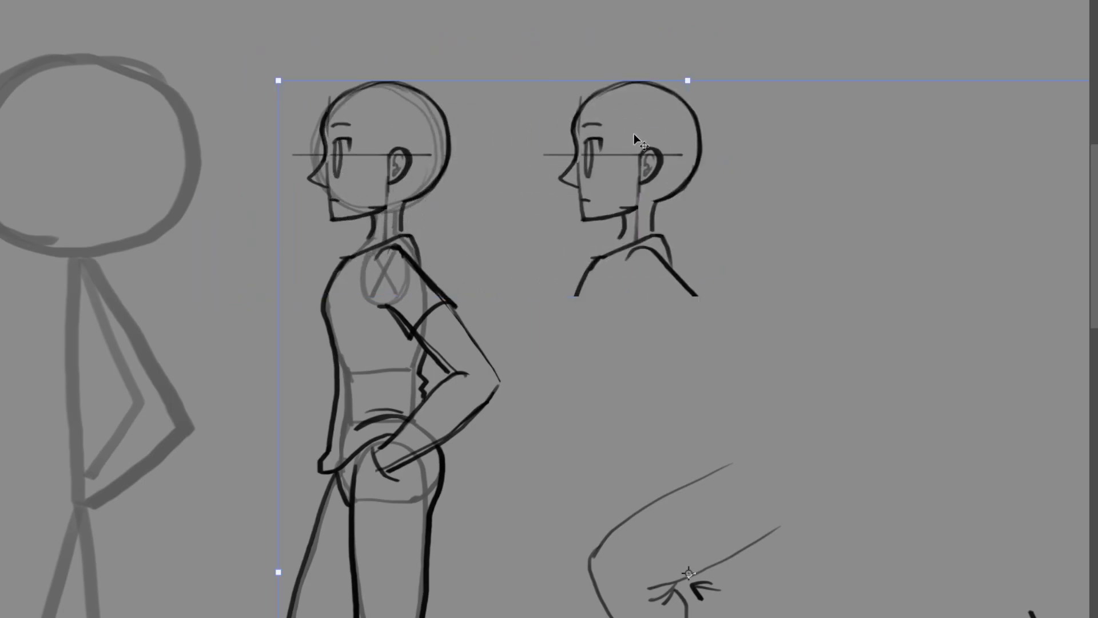
Redraw the copied head's profile with a small pointed nose sloping straight to the chin, erasing the old nose and protruding guideline.
{"action": "mouse_move", "coordinate": [576, 107]}
{"action": "left_mouse_down"}
{"action": "mouse_move", "coordinate": [575, 191]}
{"action": "mouse_move", "coordinate": [563, 147]}
{"action": "mouse_move", "coordinate": [547, 155]}
{"action": "left_mouse_up"}
{"action": "left_click_drag", "start_coordinate": [588, 99], "coordinate": [580, 105]}
{"action": "mouse_move", "coordinate": [576, 158]}
{"action": "left_mouse_down"}
{"action": "mouse_move", "coordinate": [561, 168]}
{"action": "mouse_move", "coordinate": [586, 221]}
{"action": "mouse_move", "coordinate": [562, 171]}
{"action": "mouse_move", "coordinate": [578, 167]}
{"action": "mouse_move", "coordinate": [582, 210]}
{"action": "mouse_move", "coordinate": [583, 200]}
{"action": "left_mouse_up"}
{"action": "key", "text": "e"}
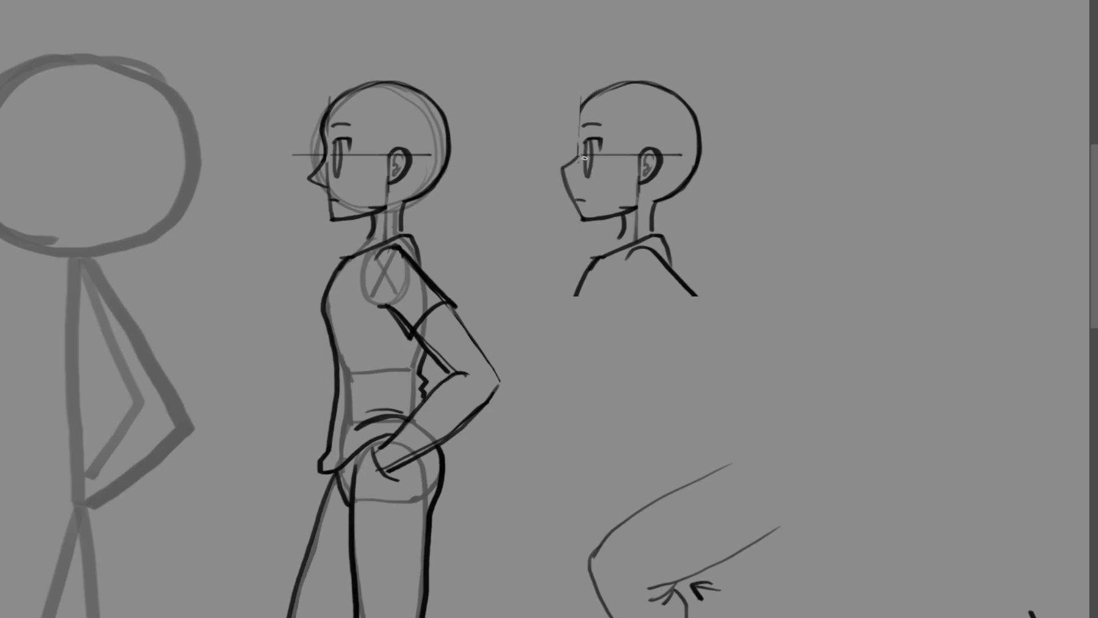
{"action": "mouse_move", "coordinate": [576, 156]}
{"action": "left_mouse_down"}
{"action": "mouse_move", "coordinate": [579, 116]}
{"action": "mouse_move", "coordinate": [579, 146]}
{"action": "mouse_move", "coordinate": [598, 125]}
{"action": "mouse_move", "coordinate": [579, 123]}
{"action": "mouse_move", "coordinate": [573, 156]}
{"action": "left_mouse_up"}
Draw spiky hair with a jagged hairline and a pair of glasses on the full figure's head.
{"action": "key", "text": "ctrl+minus"}
{"action": "left_click_drag", "start_coordinate": [721, 348], "coordinate": [768, 347]}
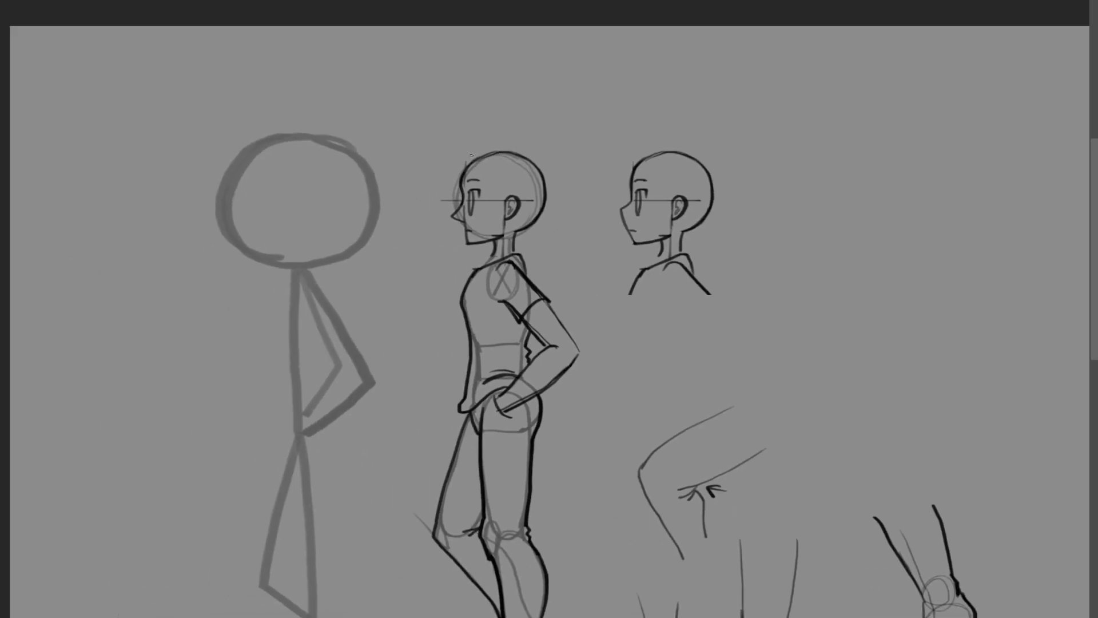
{"action": "mouse_move", "coordinate": [465, 172]}
{"action": "left_mouse_down"}
{"action": "mouse_move", "coordinate": [492, 171]}
{"action": "mouse_move", "coordinate": [504, 200]}
{"action": "mouse_move", "coordinate": [463, 127]}
{"action": "mouse_move", "coordinate": [470, 150]}
{"action": "mouse_move", "coordinate": [496, 106]}
{"action": "mouse_move", "coordinate": [544, 147]}
{"action": "mouse_move", "coordinate": [546, 183]}
{"action": "mouse_move", "coordinate": [507, 163]}
{"action": "mouse_move", "coordinate": [531, 180]}
{"action": "left_mouse_up"}
{"action": "mouse_move", "coordinate": [462, 213]}
{"action": "left_mouse_down"}
{"action": "mouse_move", "coordinate": [460, 196]}
{"action": "mouse_move", "coordinate": [505, 201]}
{"action": "left_mouse_up"}
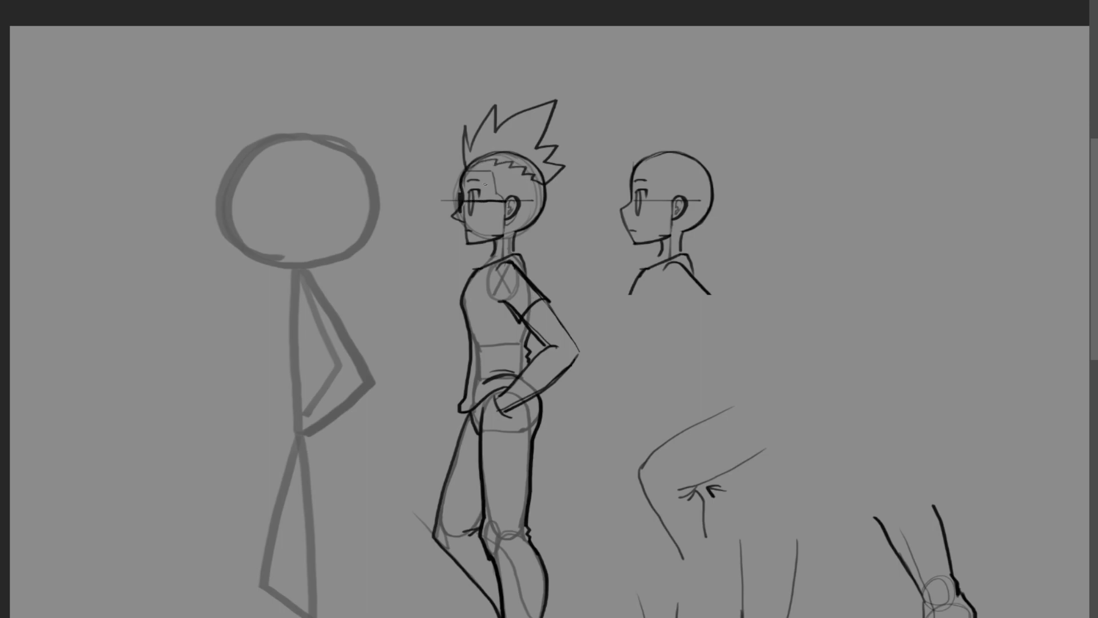
{"action": "key", "text": "ctrl+minus"}
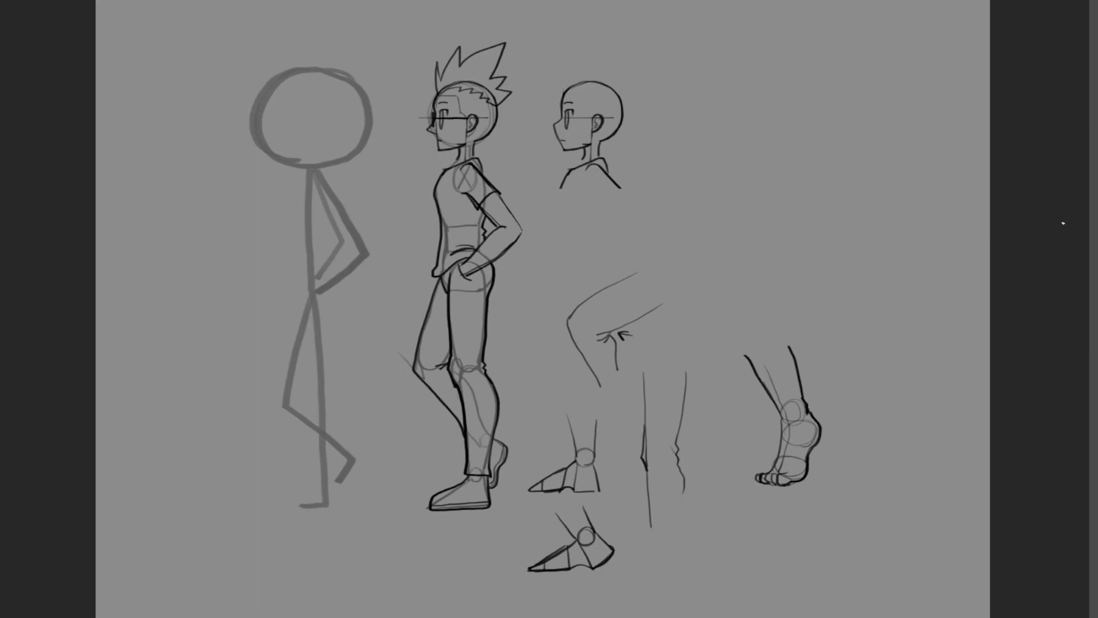